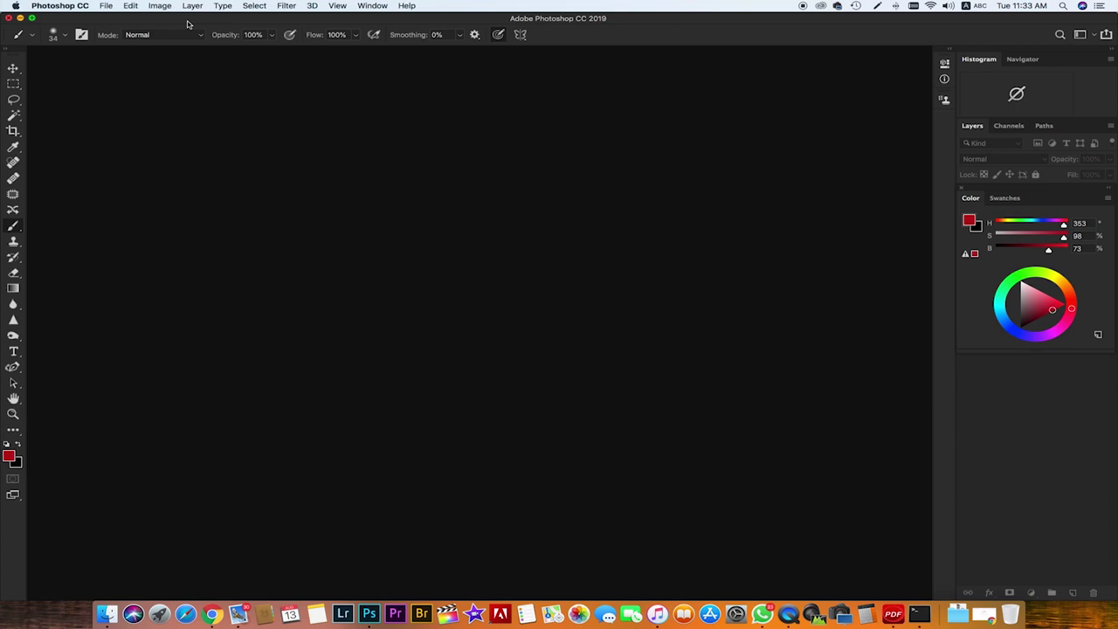
Step: Create a blank white 6 × 4 inch, 300 ppi document from the Photo Landscape 4x6 preset
{"action": "left_click", "coordinate": [106, 6]}
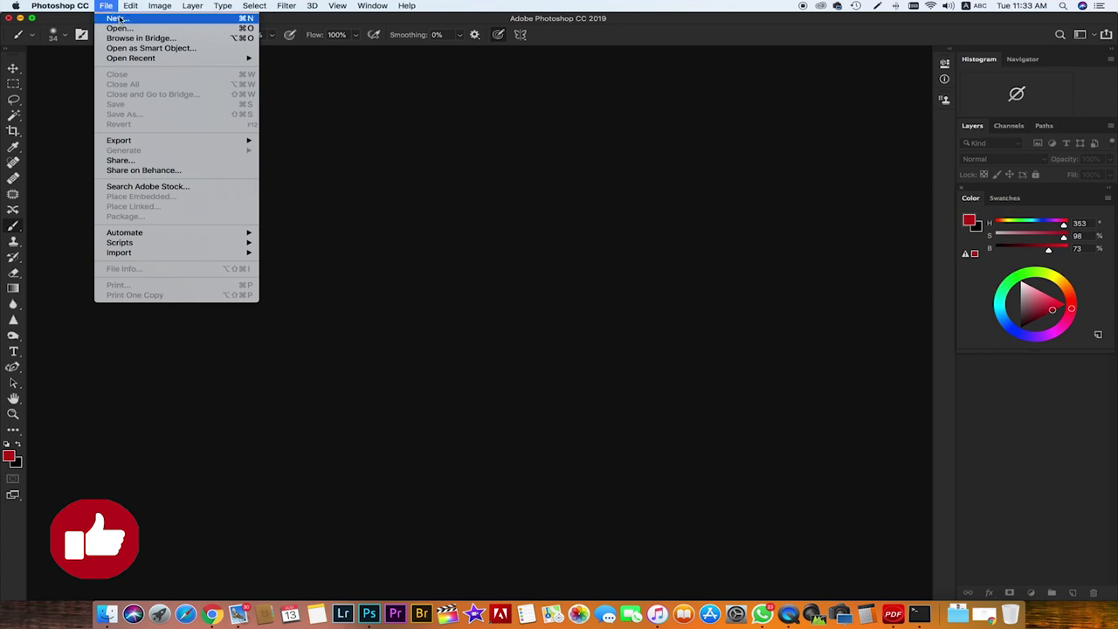
{"action": "left_click", "coordinate": [119, 18]}
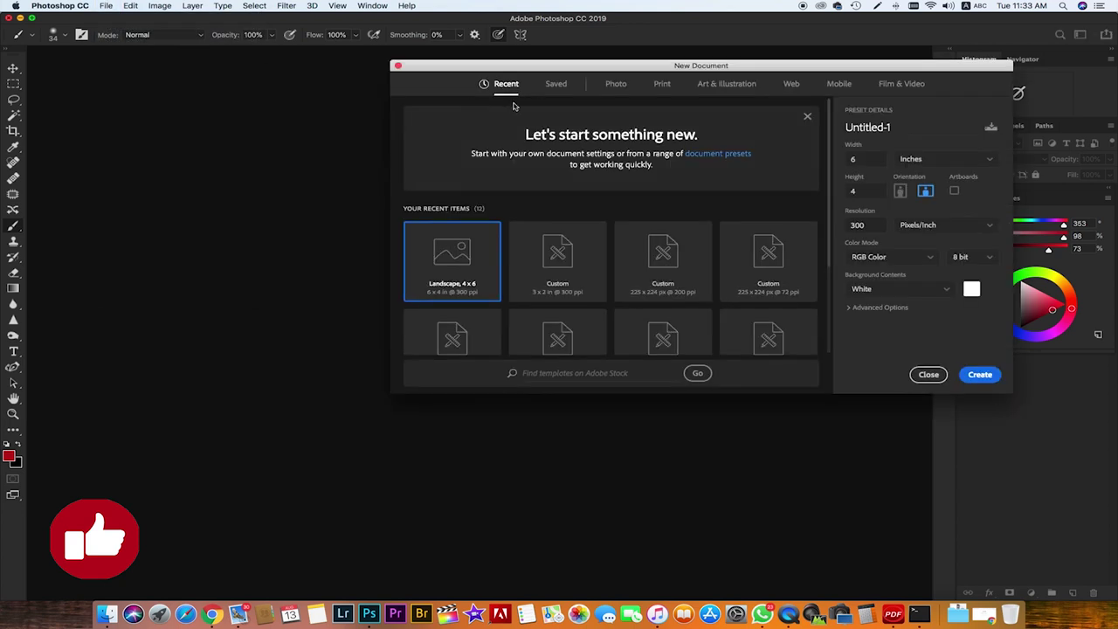
{"action": "left_click", "coordinate": [617, 85]}
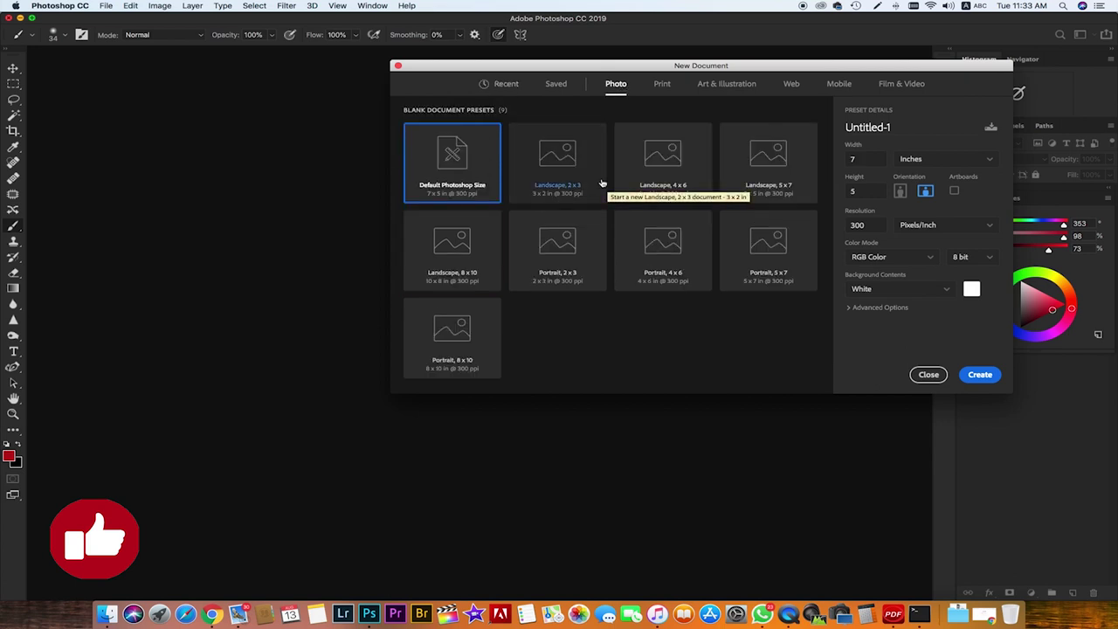
{"action": "left_click", "coordinate": [668, 158]}
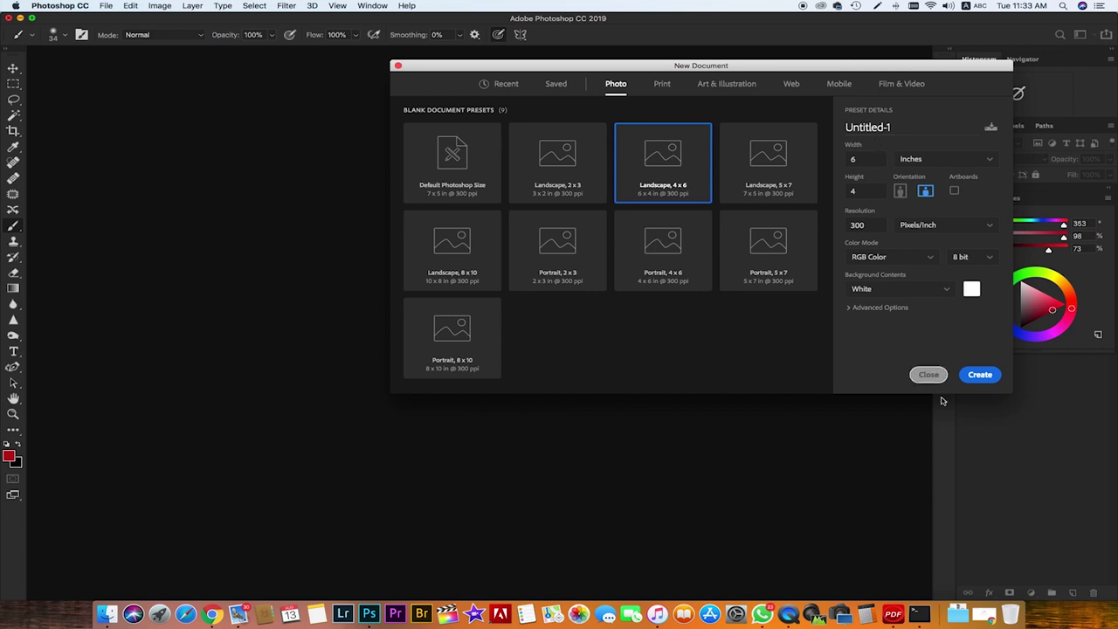
{"action": "left_click", "coordinate": [977, 378]}
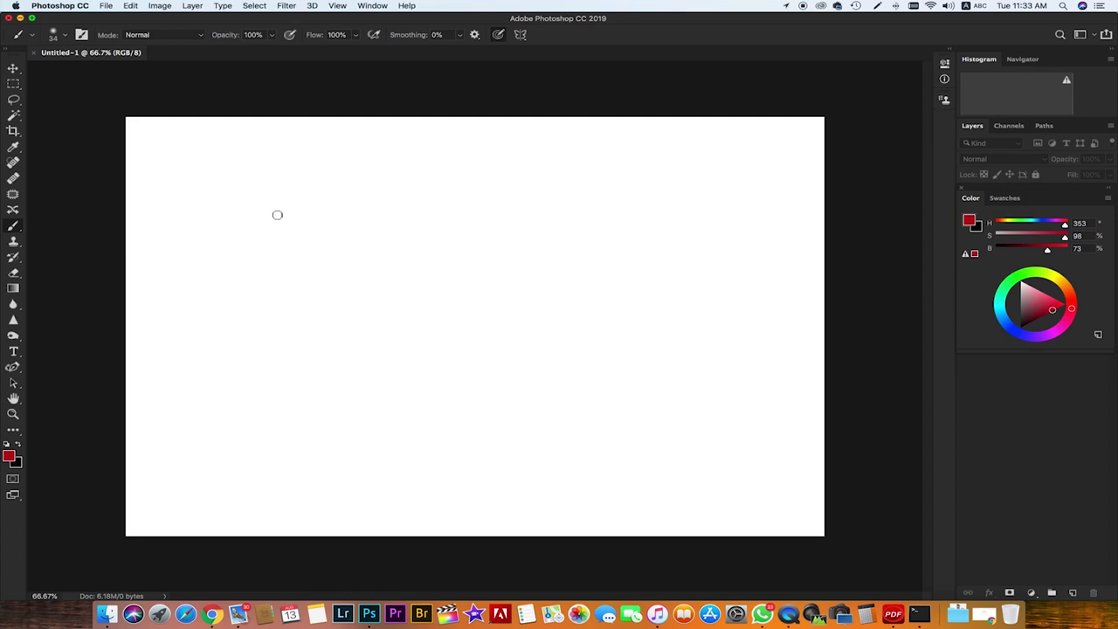
Step: Select the Brush Tool at 23 px and confirm its opacity, flow and smoothing settings
{"action": "right_click", "coordinate": [12, 228]}
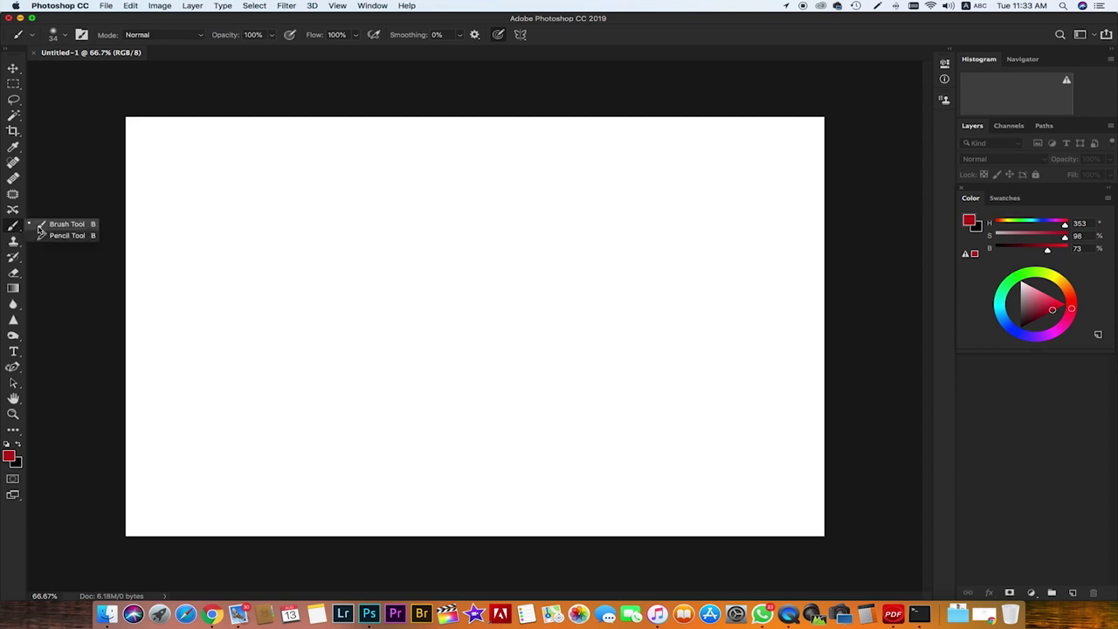
{"action": "left_click", "coordinate": [37, 224]}
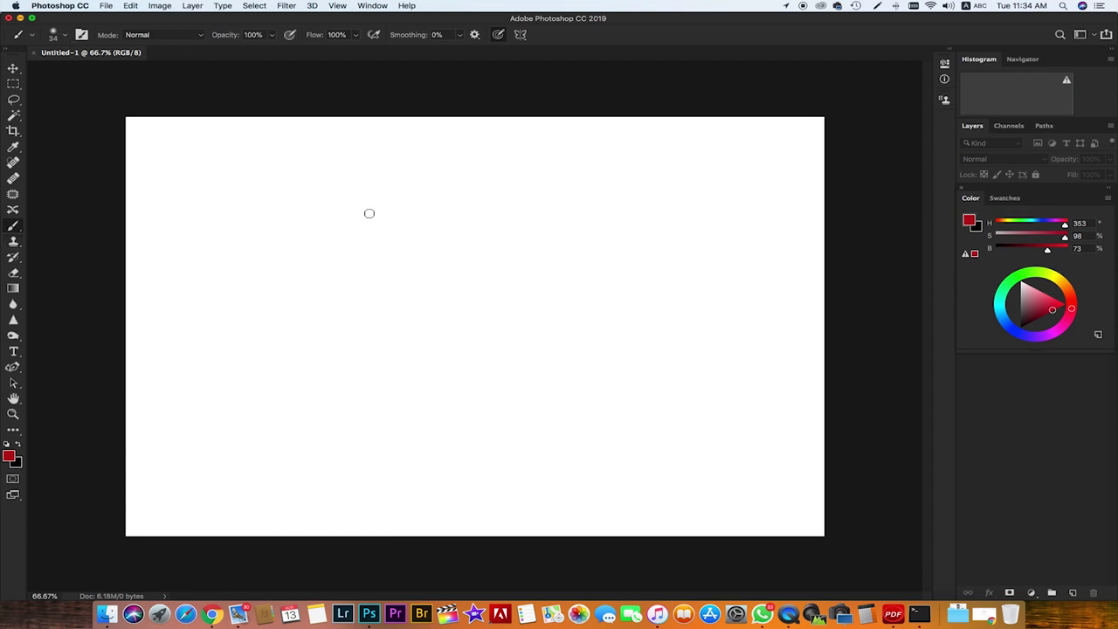
{"action": "left_click", "coordinate": [65, 35]}
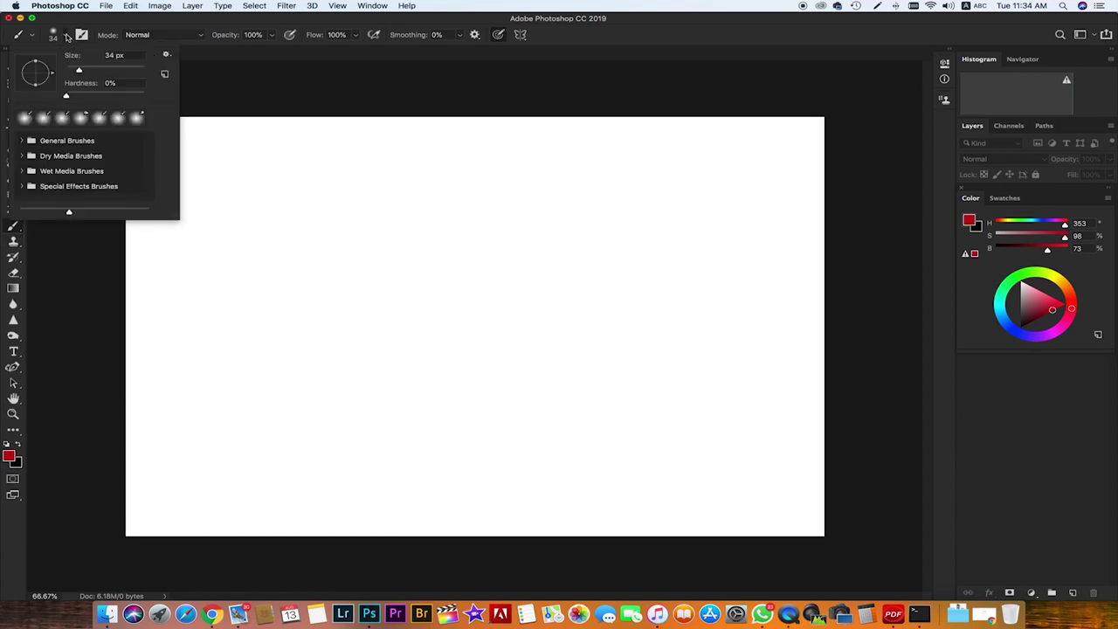
{"action": "left_click_drag", "start_coordinate": [82, 71], "coordinate": [76, 72]}
{"action": "left_click", "coordinate": [578, 41]}
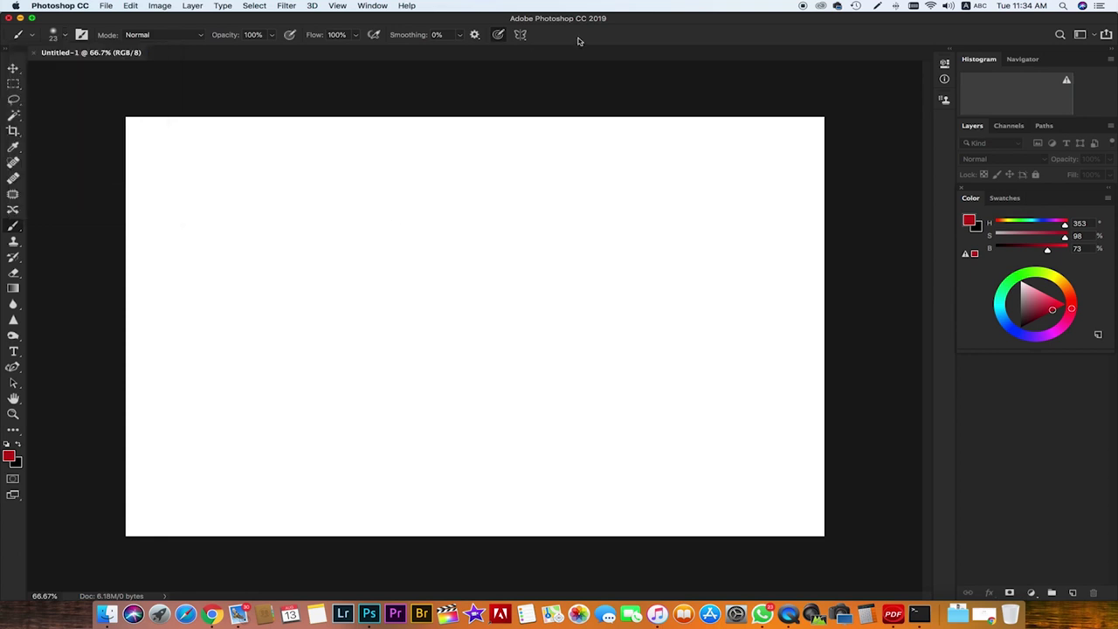
{"action": "left_click", "coordinate": [273, 37]}
{"action": "left_click", "coordinate": [354, 37]}
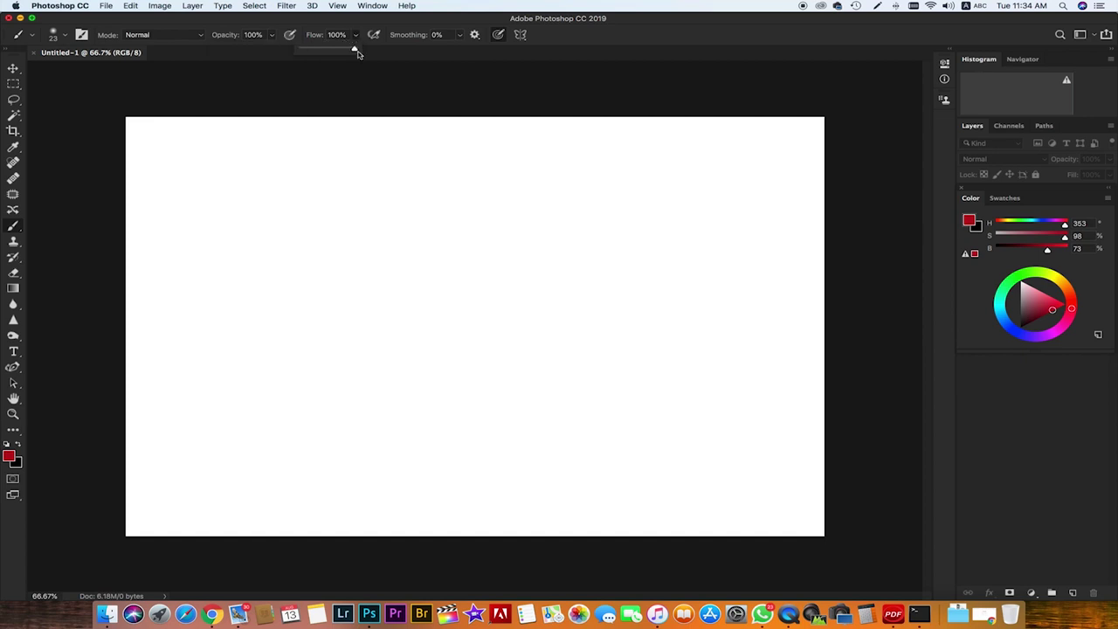
{"action": "left_click", "coordinate": [460, 36]}
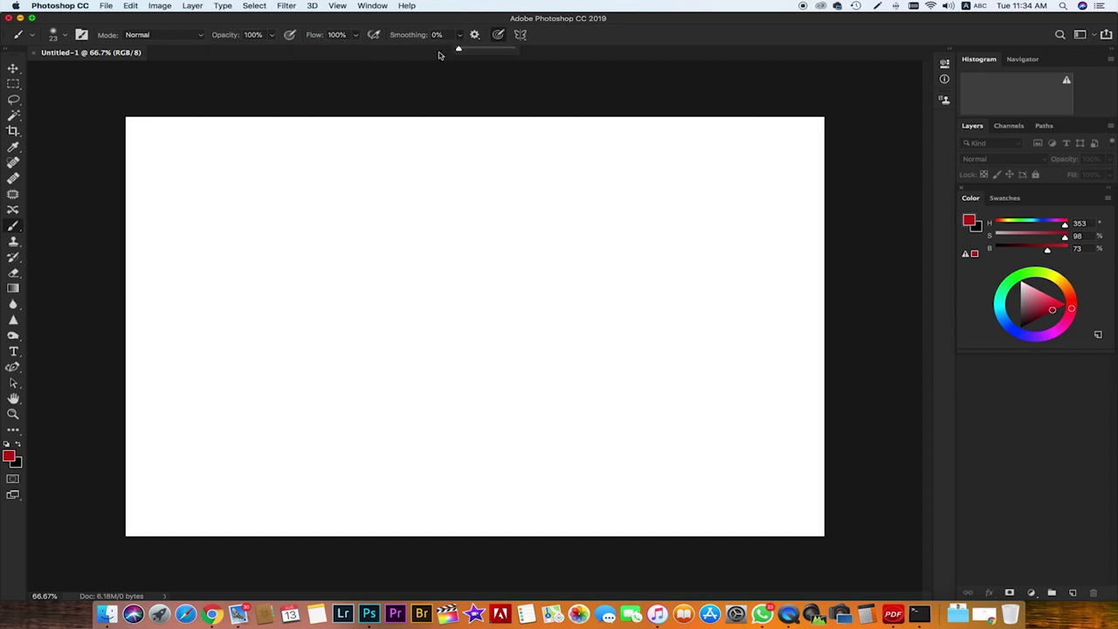
{"action": "left_click", "coordinate": [563, 41]}
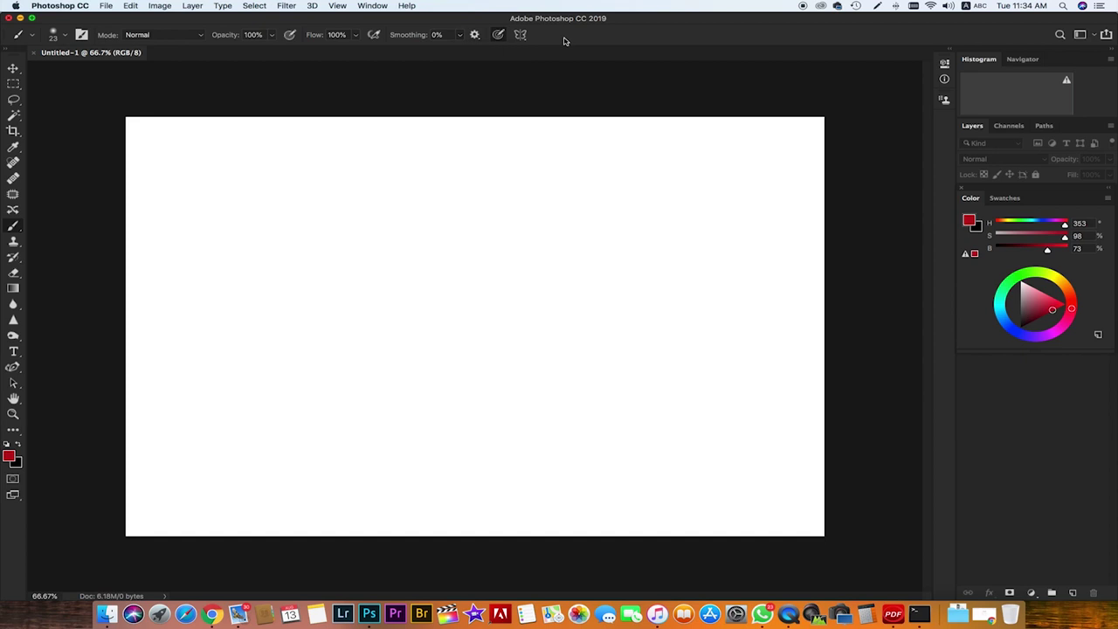
Step: Set the foreground painting colour to a brighter red
{"action": "left_click", "coordinate": [8, 456]}
{"action": "left_click", "coordinate": [838, 164]}
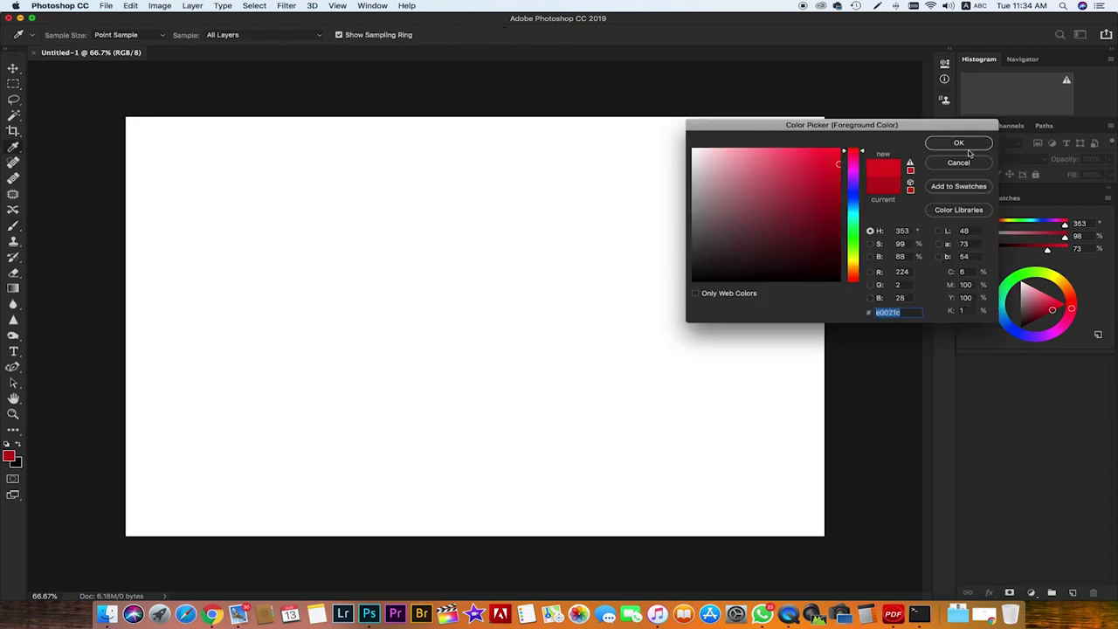
{"action": "left_click", "coordinate": [957, 143]}
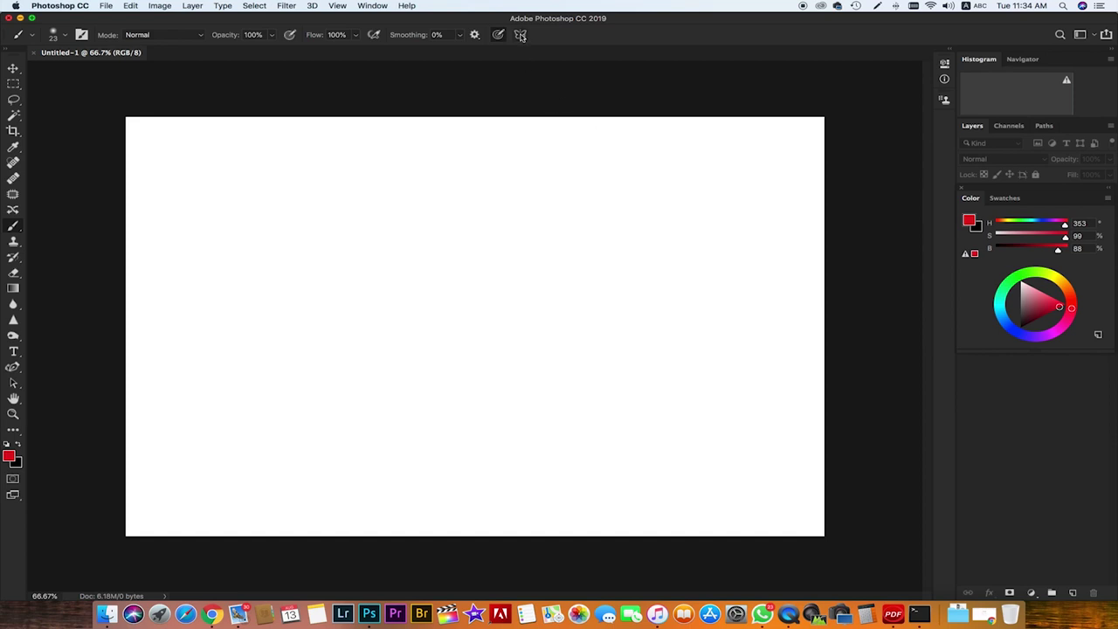
Step: Enable Vertical paint symmetry with its axis down the canvas centre and commit it
{"action": "left_click", "coordinate": [519, 35]}
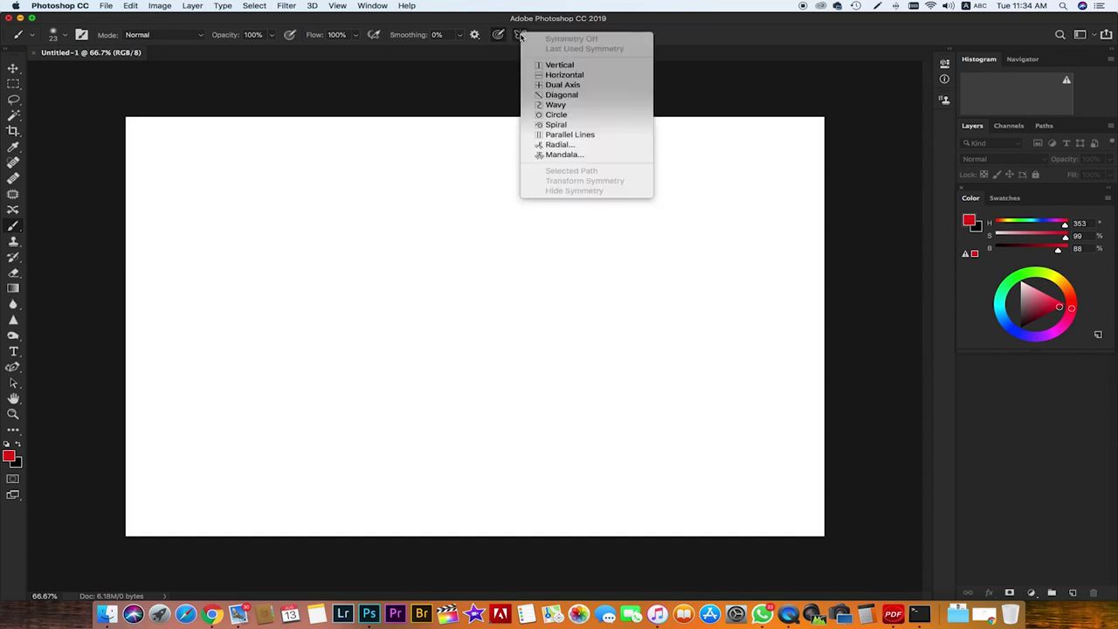
{"action": "left_click", "coordinate": [579, 66]}
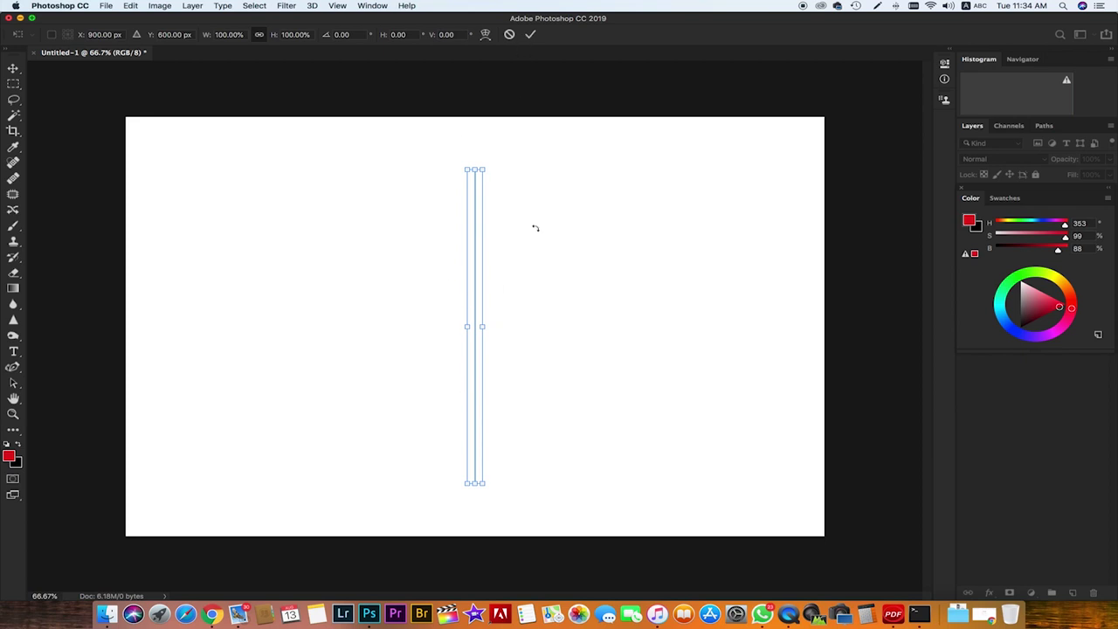
{"action": "key", "text": "Return"}
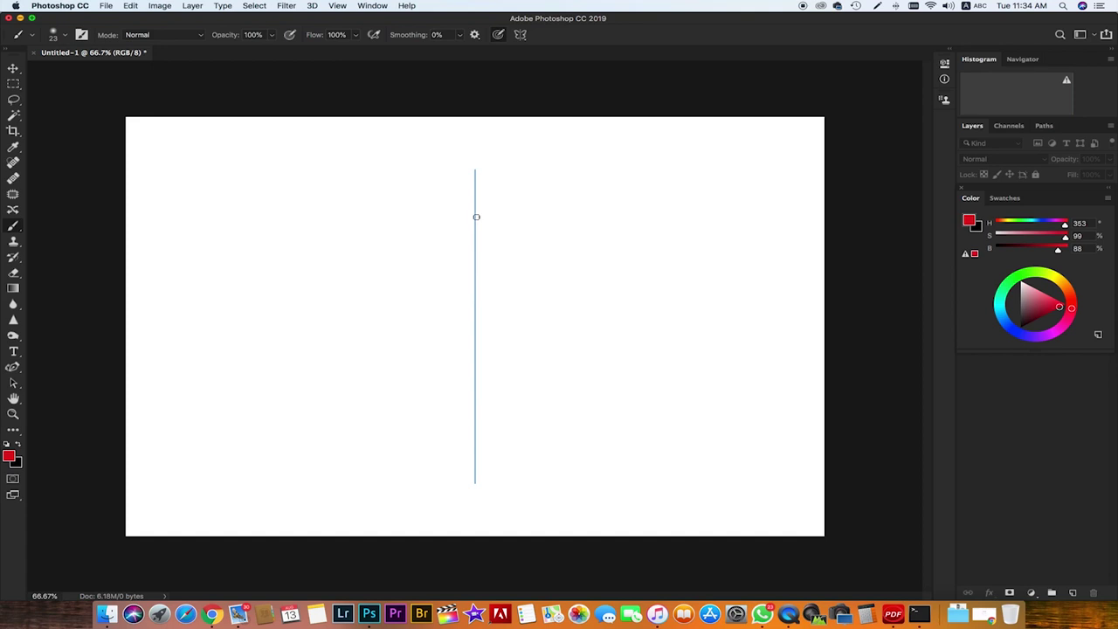
Step: Paint mirrored red loops down the axis: a small ring, a larger loop, then wide wing lobes
{"action": "left_click_drag", "start_coordinate": [476, 217], "coordinate": [476, 237]}
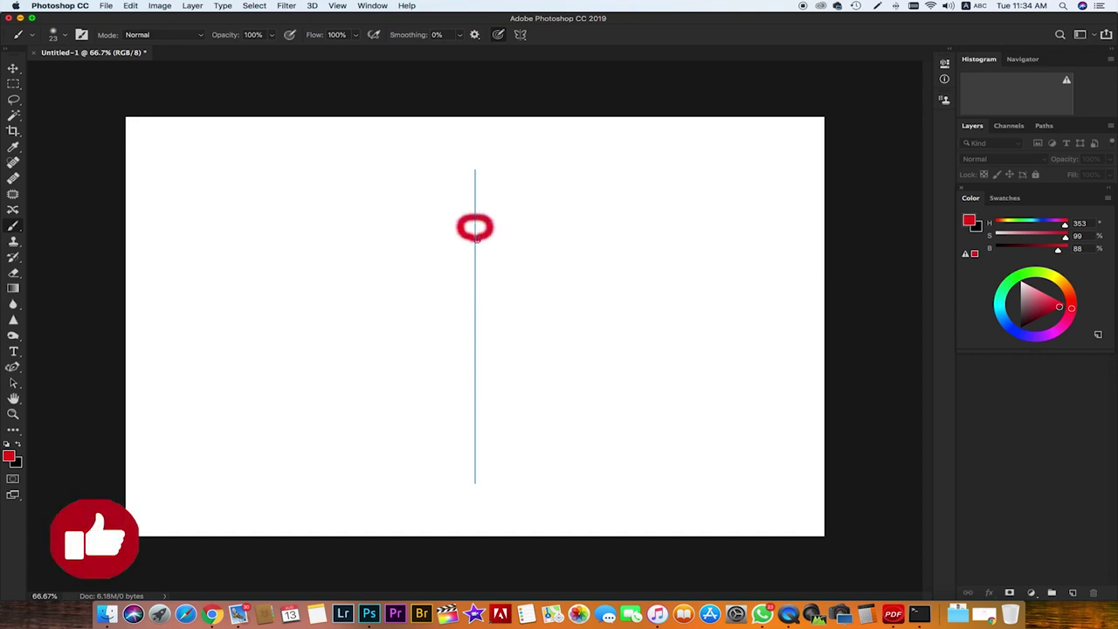
{"action": "left_click_drag", "start_coordinate": [477, 251], "coordinate": [476, 299]}
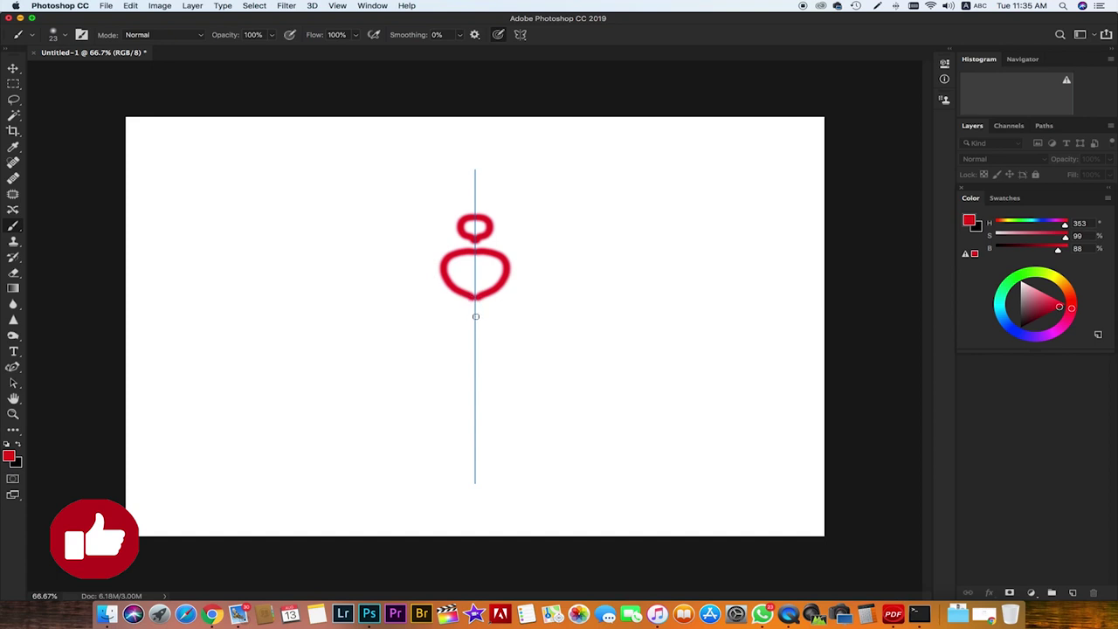
{"action": "mouse_move", "coordinate": [475, 316]}
{"action": "left_mouse_down"}
{"action": "mouse_move", "coordinate": [534, 320]}
{"action": "mouse_move", "coordinate": [573, 371]}
{"action": "mouse_move", "coordinate": [475, 375]}
{"action": "mouse_move", "coordinate": [474, 411]}
{"action": "mouse_move", "coordinate": [616, 416]}
{"action": "mouse_move", "coordinate": [622, 478]}
{"action": "mouse_move", "coordinate": [527, 504]}
{"action": "mouse_move", "coordinate": [476, 447]}
{"action": "left_mouse_up"}
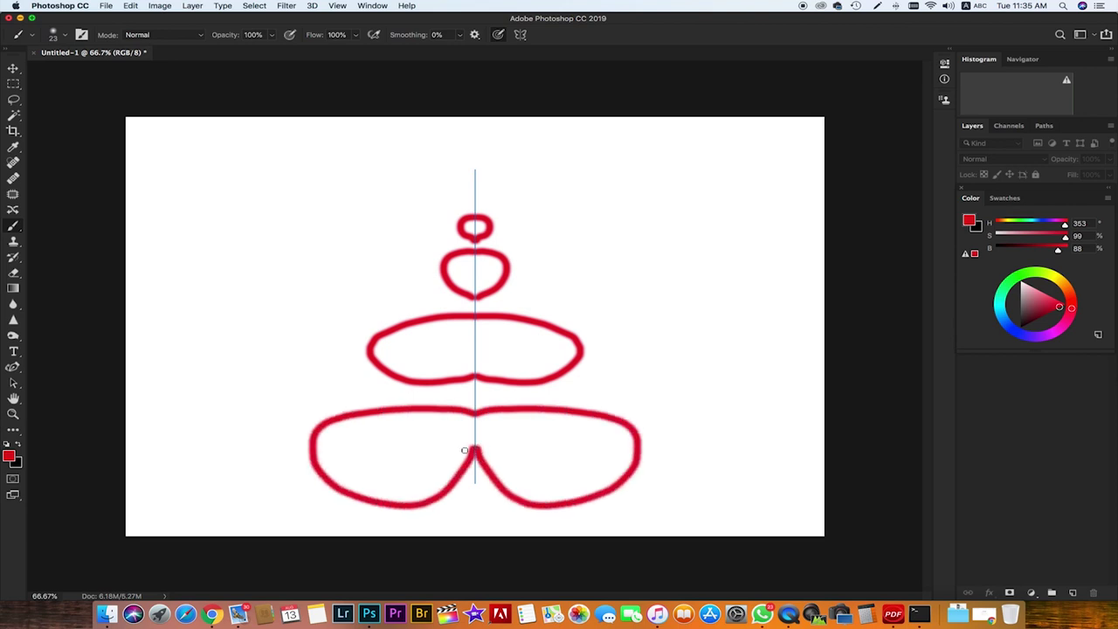
Step: Switch to black and paint mirrored antennae plus marks inside the middle loop
{"action": "left_click", "coordinate": [20, 444]}
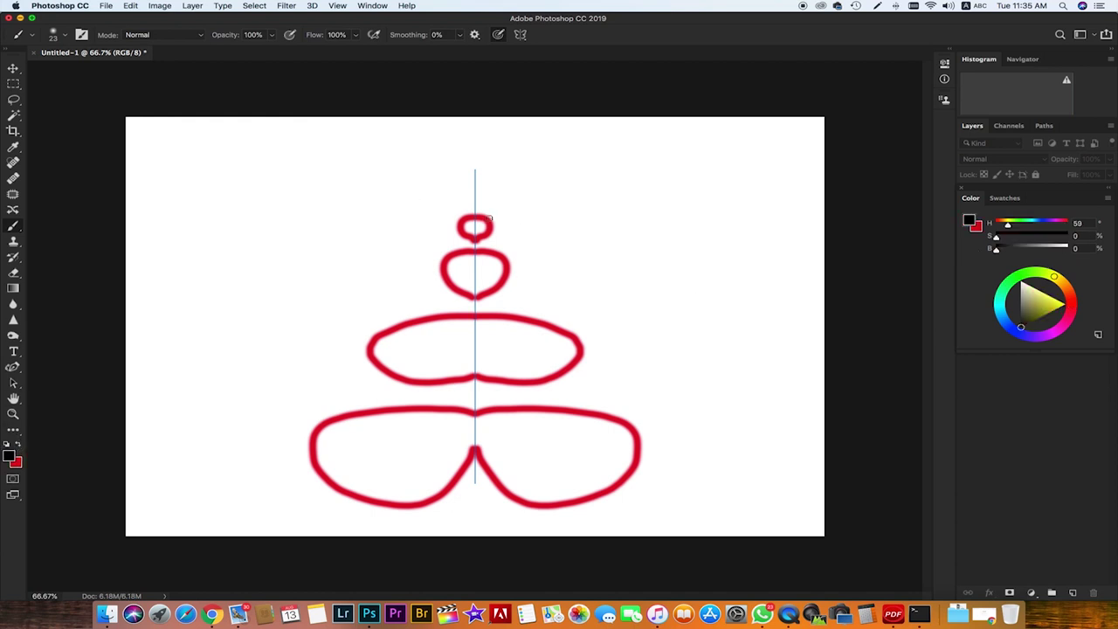
{"action": "left_click_drag", "start_coordinate": [463, 218], "coordinate": [447, 201]}
{"action": "left_click_drag", "start_coordinate": [486, 218], "coordinate": [503, 202]}
{"action": "mouse_move", "coordinate": [468, 265]}
{"action": "left_mouse_down"}
{"action": "mouse_move", "coordinate": [454, 272]}
{"action": "mouse_move", "coordinate": [496, 273]}
{"action": "mouse_move", "coordinate": [462, 279]}
{"action": "left_mouse_up"}
{"action": "left_click_drag", "start_coordinate": [482, 273], "coordinate": [490, 280]}
Step: Paint mirrored black stripes in the third loop and three curves across the lower wings
{"action": "left_click_drag", "start_coordinate": [439, 330], "coordinate": [462, 329]}
{"action": "mouse_move", "coordinate": [486, 329]}
{"action": "left_mouse_down"}
{"action": "mouse_move", "coordinate": [536, 344]}
{"action": "mouse_move", "coordinate": [541, 361]}
{"action": "mouse_move", "coordinate": [515, 364]}
{"action": "left_mouse_up"}
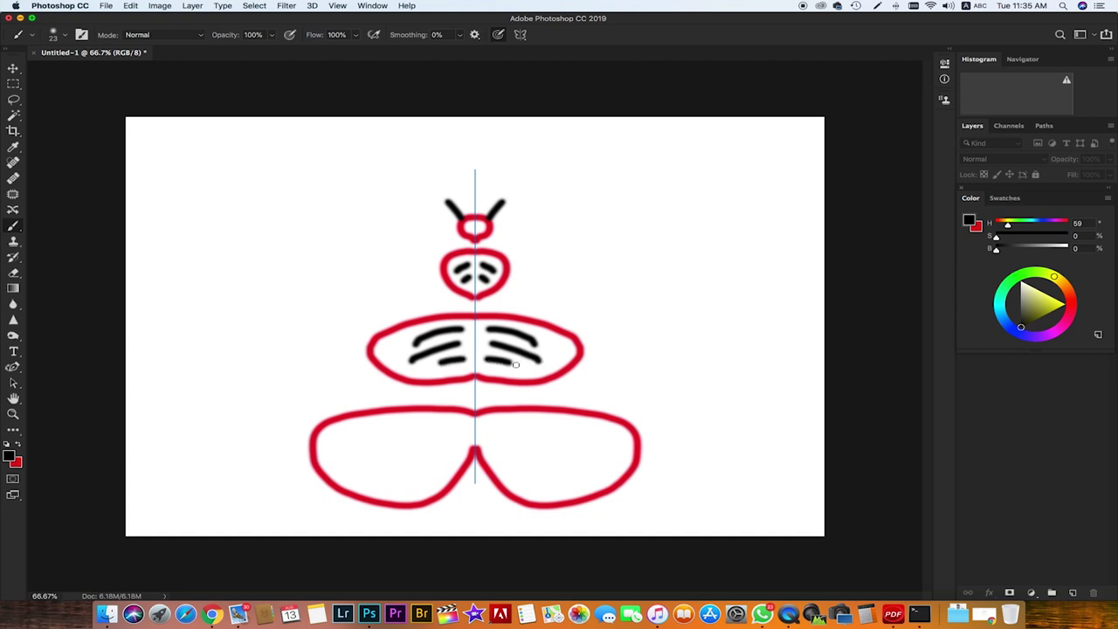
{"action": "left_click_drag", "start_coordinate": [503, 423], "coordinate": [631, 447]}
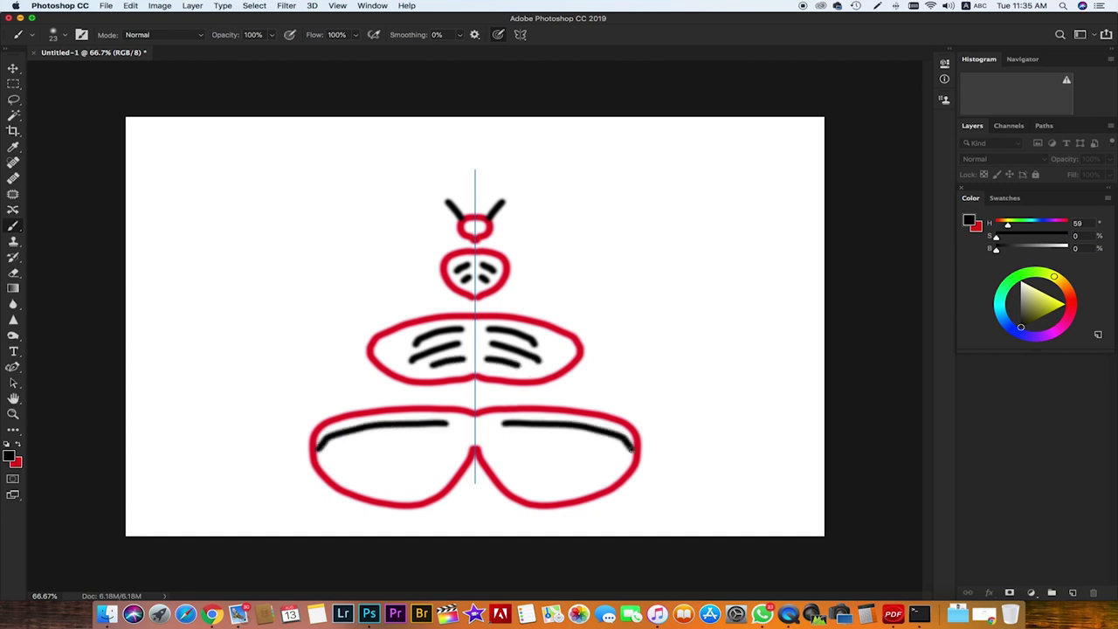
{"action": "left_click_drag", "start_coordinate": [505, 437], "coordinate": [599, 465]}
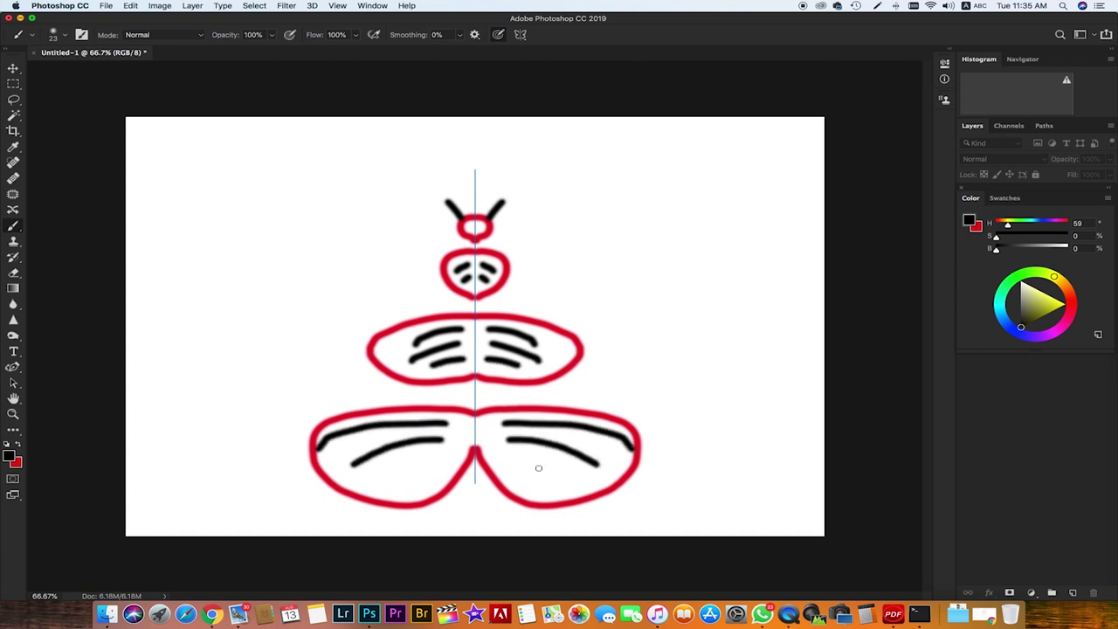
{"action": "left_click_drag", "start_coordinate": [517, 459], "coordinate": [576, 484]}
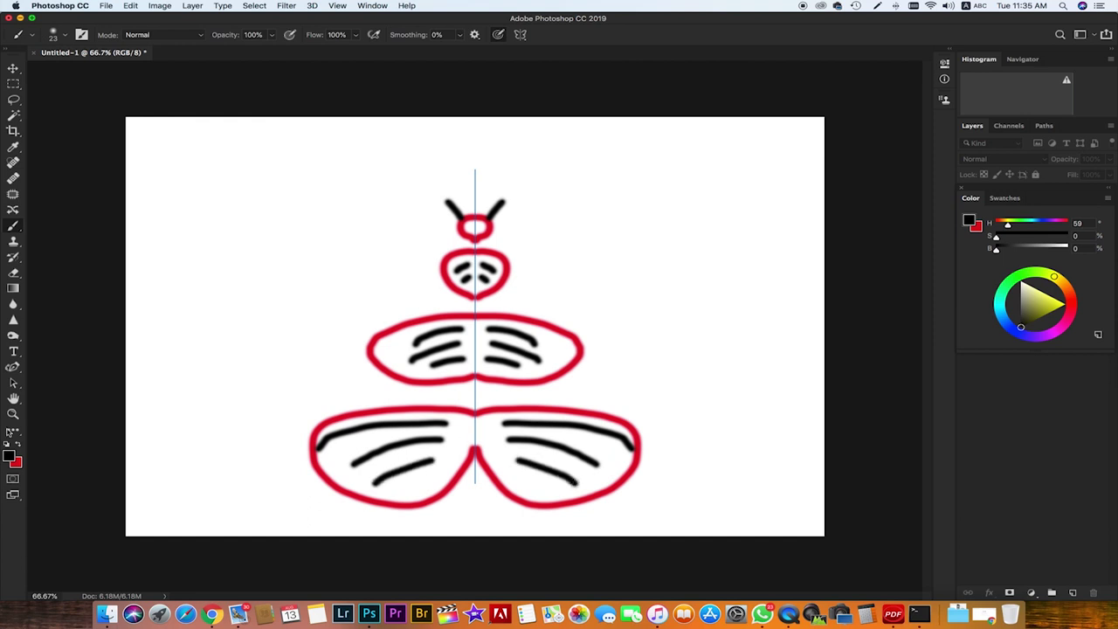
Step: Choose a yellow foreground colour and return to the Brush Tool
{"action": "left_click", "coordinate": [10, 455]}
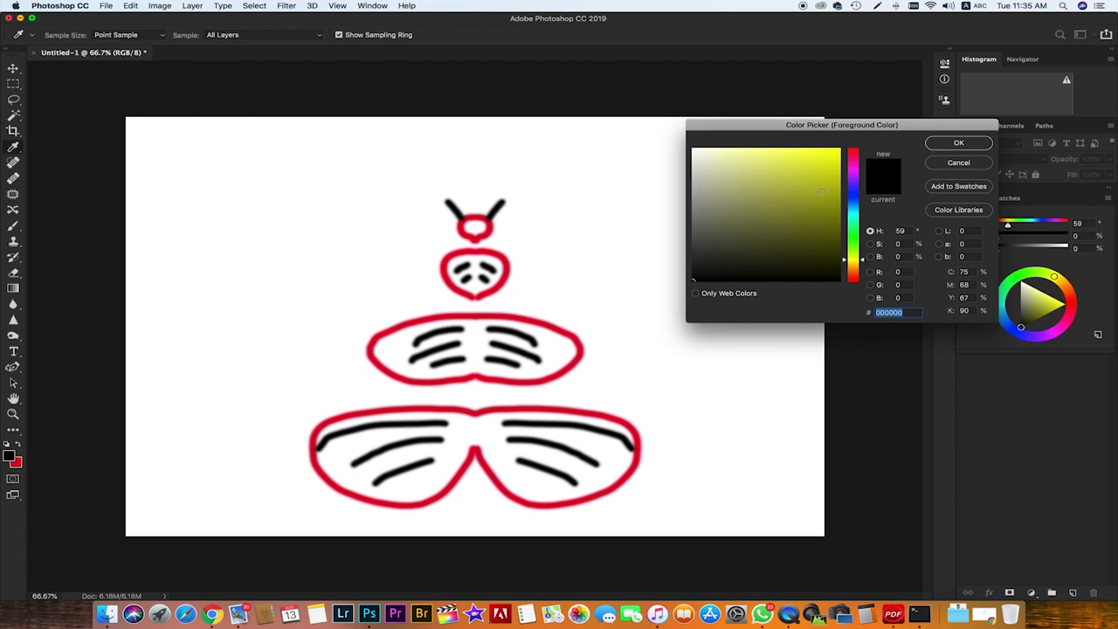
{"action": "left_click", "coordinate": [834, 180]}
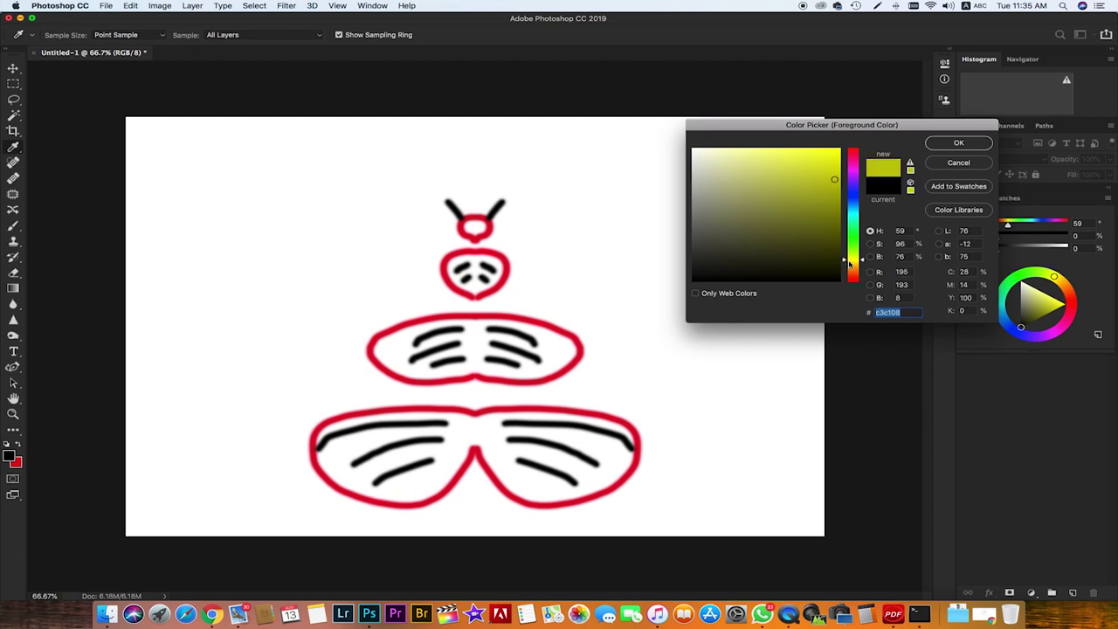
{"action": "left_click_drag", "start_coordinate": [860, 261], "coordinate": [860, 260]}
{"action": "left_click", "coordinate": [958, 143]}
{"action": "key", "text": "b"}
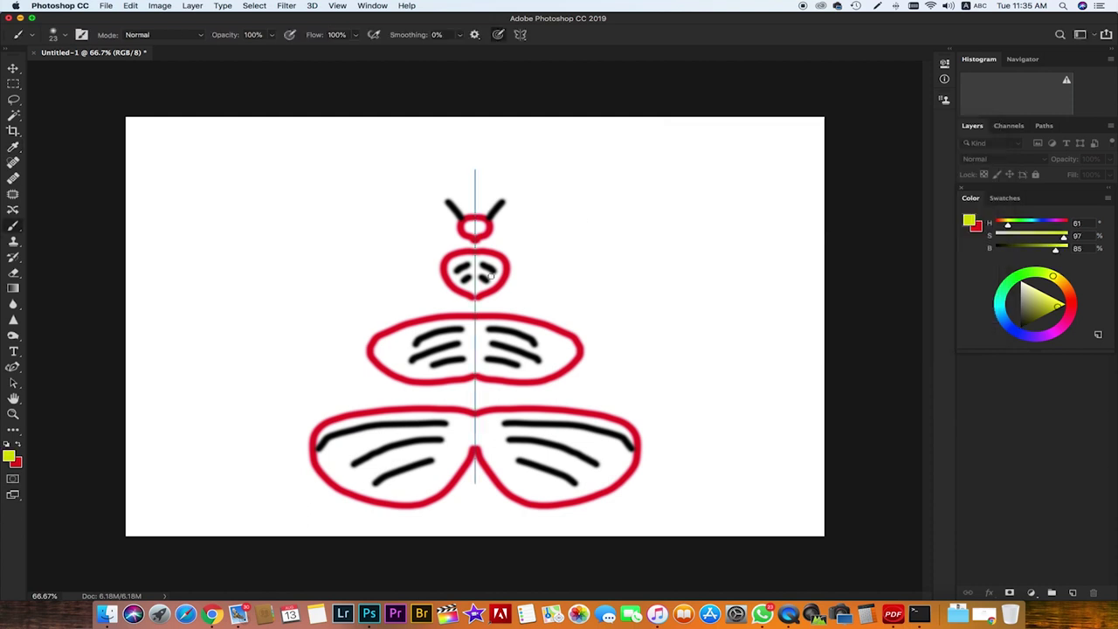
Step: Paint mirrored yellow stripes in the third segment, the lower wings and the small second segment
{"action": "mouse_move", "coordinate": [494, 332]}
{"action": "left_mouse_down"}
{"action": "mouse_move", "coordinate": [542, 346]}
{"action": "mouse_move", "coordinate": [527, 374]}
{"action": "left_mouse_up"}
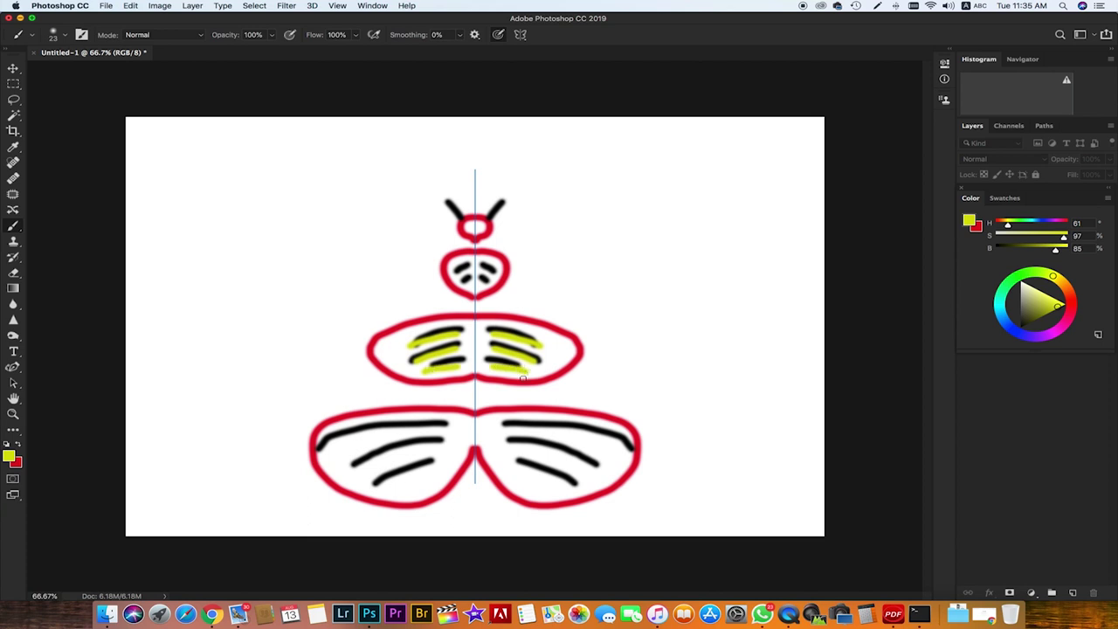
{"action": "left_click_drag", "start_coordinate": [515, 432], "coordinate": [621, 451]}
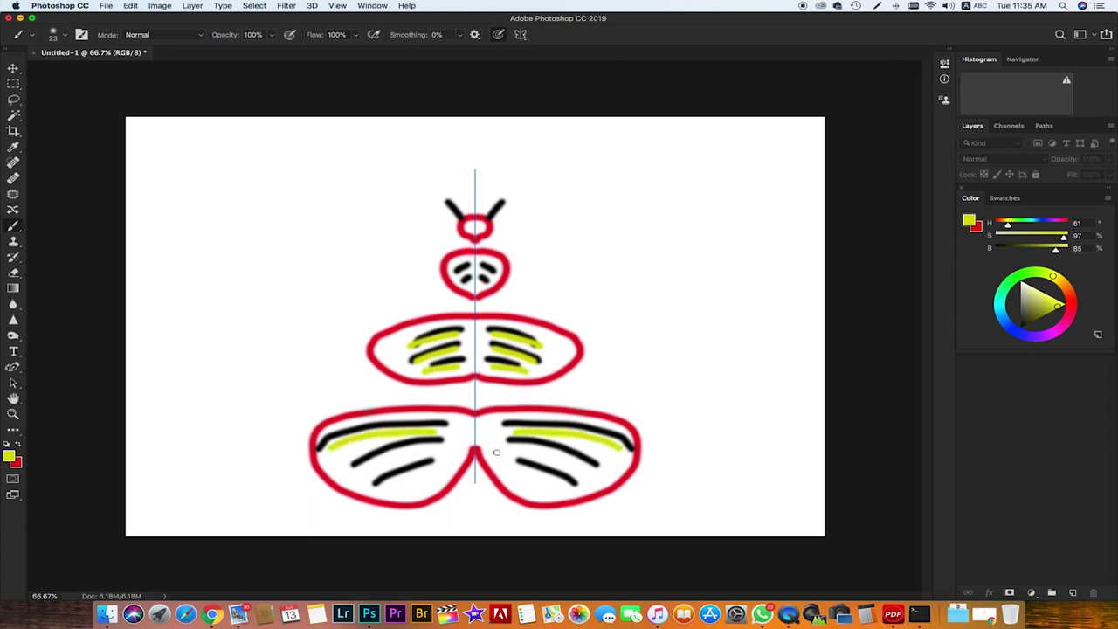
{"action": "mouse_move", "coordinate": [522, 446]}
{"action": "left_mouse_down"}
{"action": "mouse_move", "coordinate": [580, 467]}
{"action": "mouse_move", "coordinate": [569, 485]}
{"action": "left_mouse_up"}
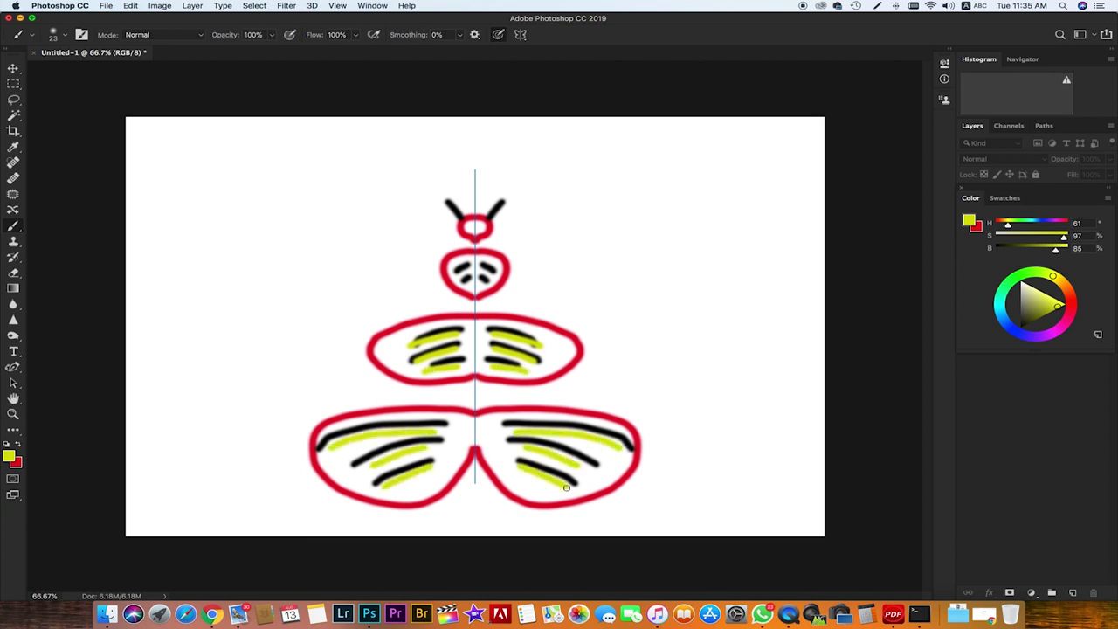
{"action": "mouse_move", "coordinate": [478, 267]}
{"action": "left_mouse_down"}
{"action": "mouse_move", "coordinate": [495, 276]}
{"action": "mouse_move", "coordinate": [482, 288]}
{"action": "left_mouse_up"}
Step: Switch to blue and paint inner outlines in the middle and lower wings plus antenna tips
{"action": "left_click", "coordinate": [10, 454]}
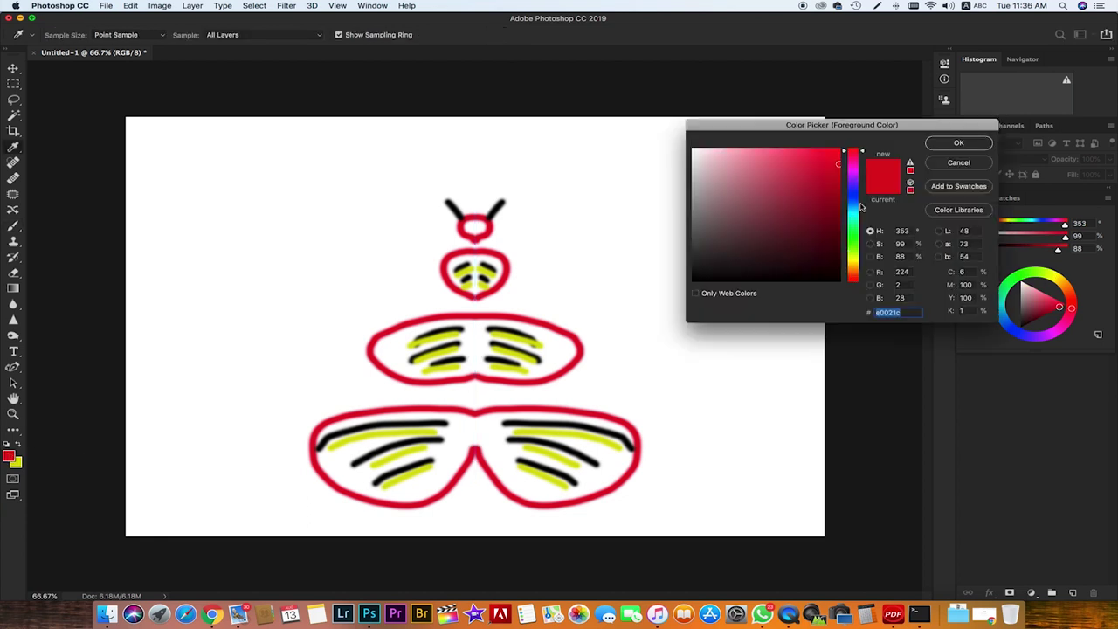
{"action": "left_click", "coordinate": [859, 202]}
{"action": "left_click", "coordinate": [952, 147]}
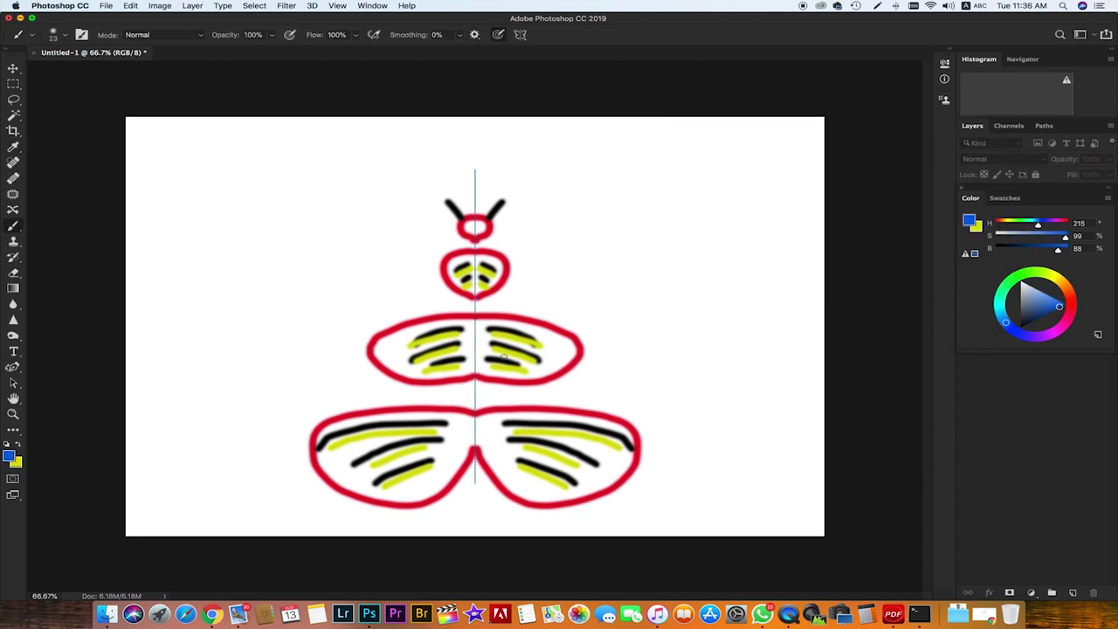
{"action": "mouse_move", "coordinate": [492, 323]}
{"action": "left_mouse_down"}
{"action": "mouse_move", "coordinate": [548, 362]}
{"action": "mouse_move", "coordinate": [485, 372]}
{"action": "left_mouse_up"}
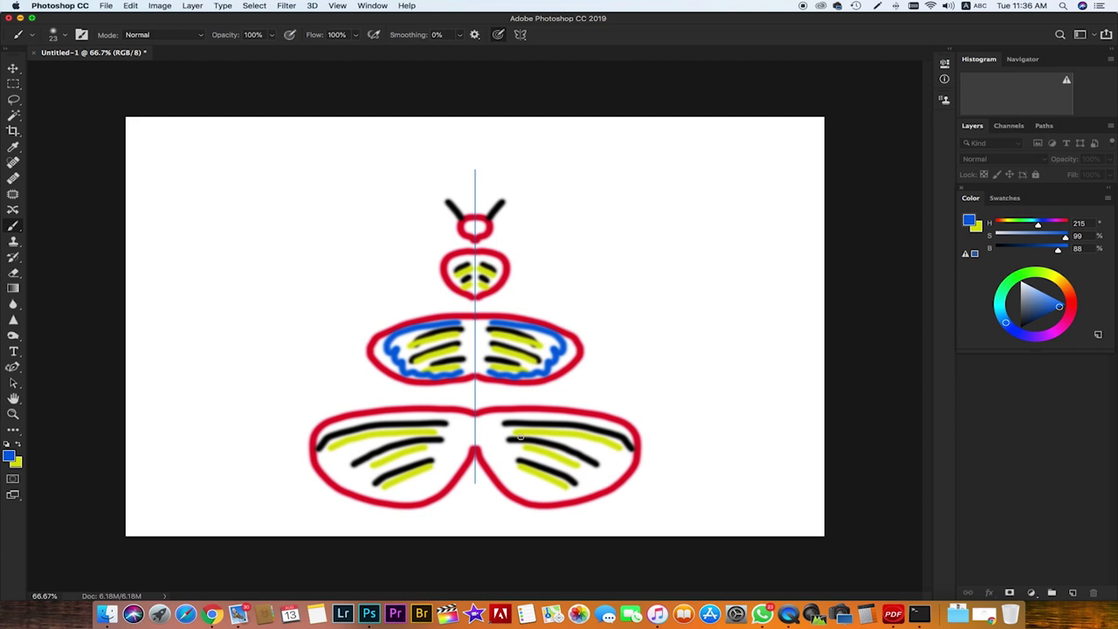
{"action": "mouse_move", "coordinate": [508, 423]}
{"action": "left_mouse_down"}
{"action": "mouse_move", "coordinate": [620, 465]}
{"action": "mouse_move", "coordinate": [585, 489]}
{"action": "mouse_move", "coordinate": [542, 496]}
{"action": "mouse_move", "coordinate": [505, 460]}
{"action": "left_mouse_up"}
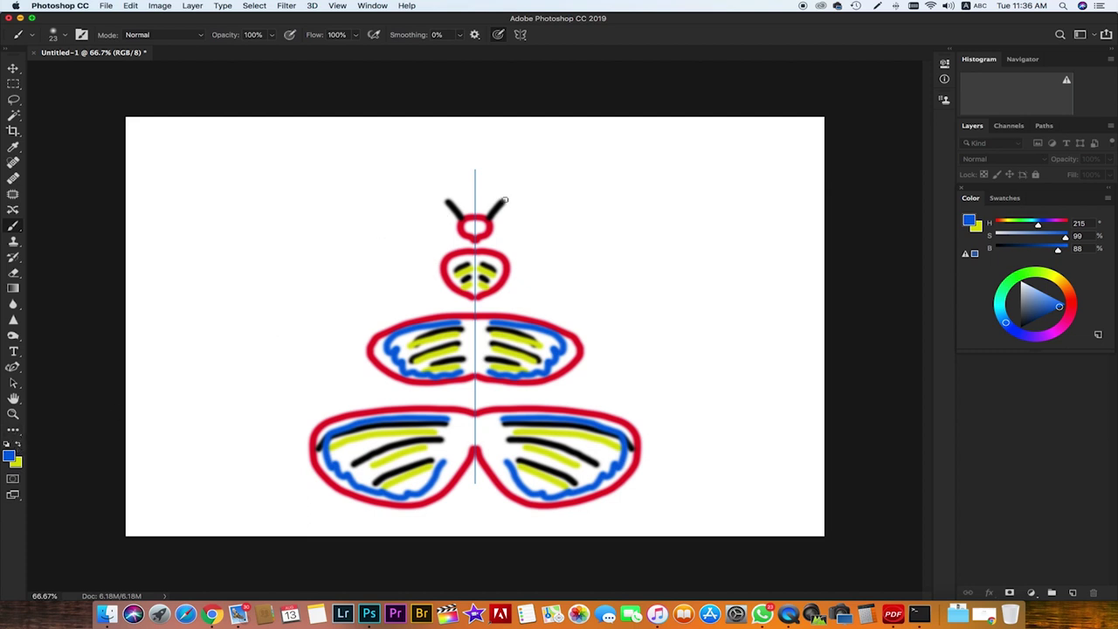
{"action": "left_click_drag", "start_coordinate": [504, 200], "coordinate": [505, 200]}
Step: Switch to green and paint mirrored zigzag bands between the body segments across the centre line
{"action": "left_click", "coordinate": [9, 455]}
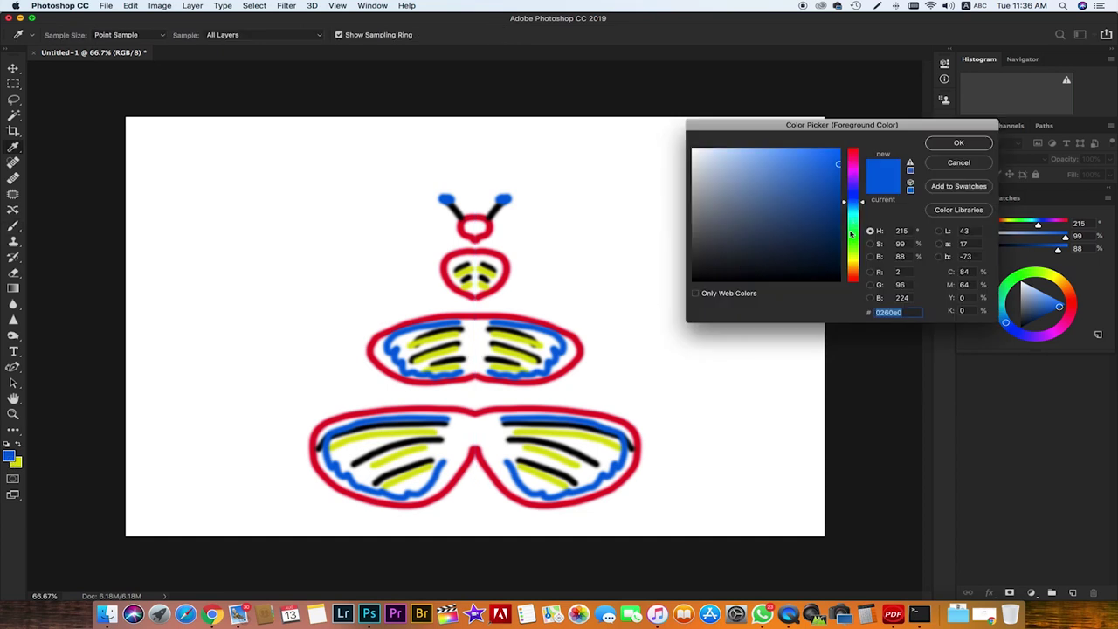
{"action": "left_click", "coordinate": [854, 233]}
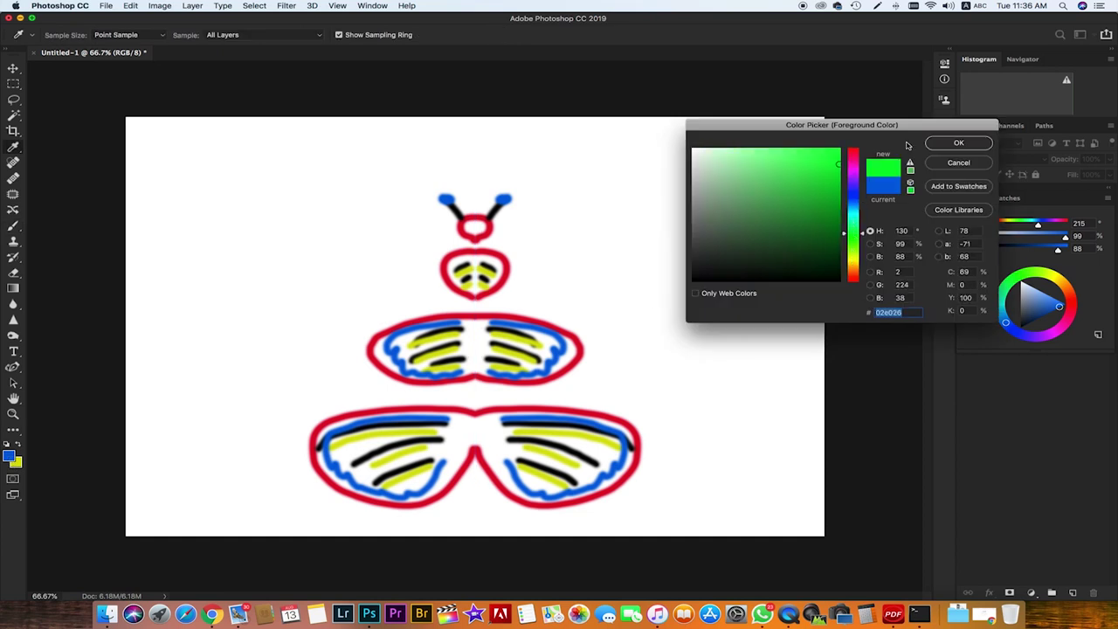
{"action": "left_click", "coordinate": [942, 145]}
{"action": "key", "text": "b"}
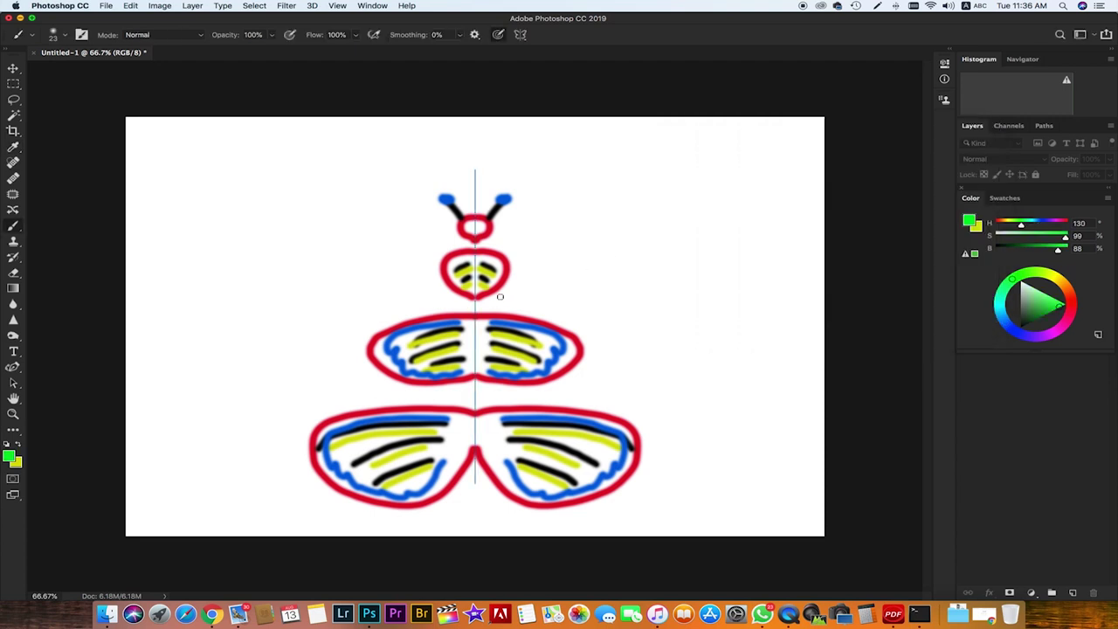
{"action": "left_click_drag", "start_coordinate": [501, 290], "coordinate": [538, 317]}
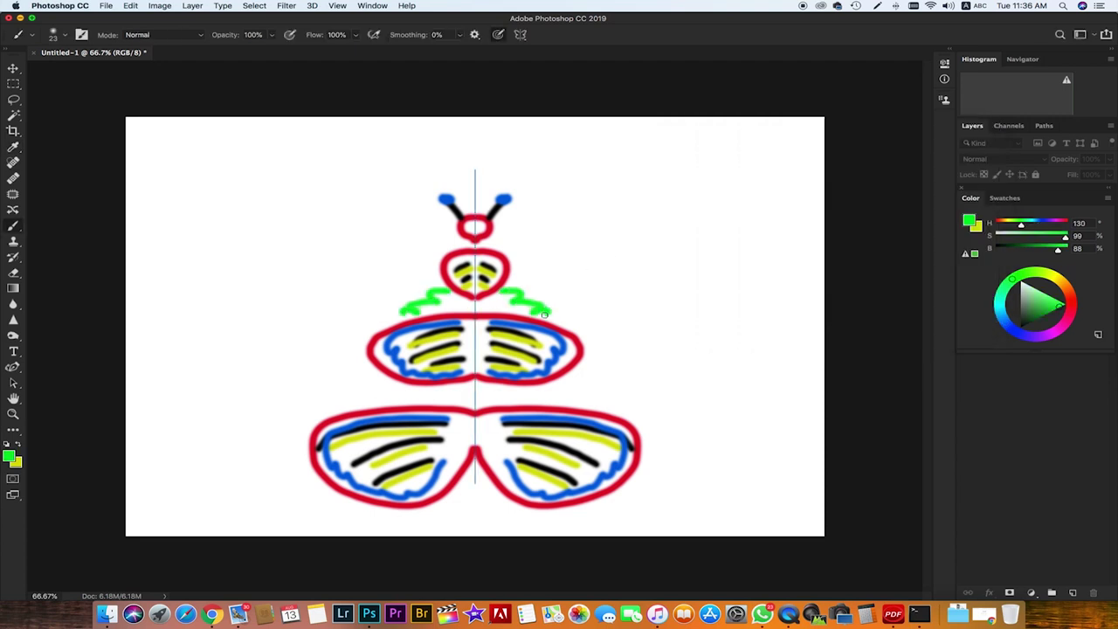
{"action": "left_click_drag", "start_coordinate": [563, 381], "coordinate": [595, 408]}
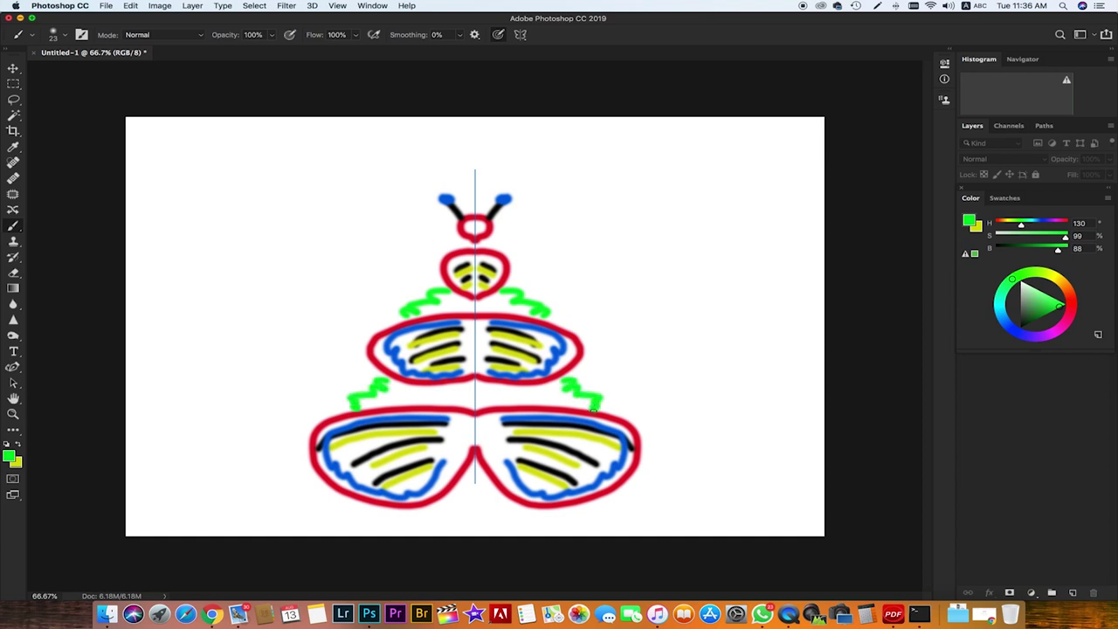
{"action": "left_click_drag", "start_coordinate": [584, 403], "coordinate": [485, 393]}
{"action": "left_click_drag", "start_coordinate": [523, 308], "coordinate": [485, 302]}
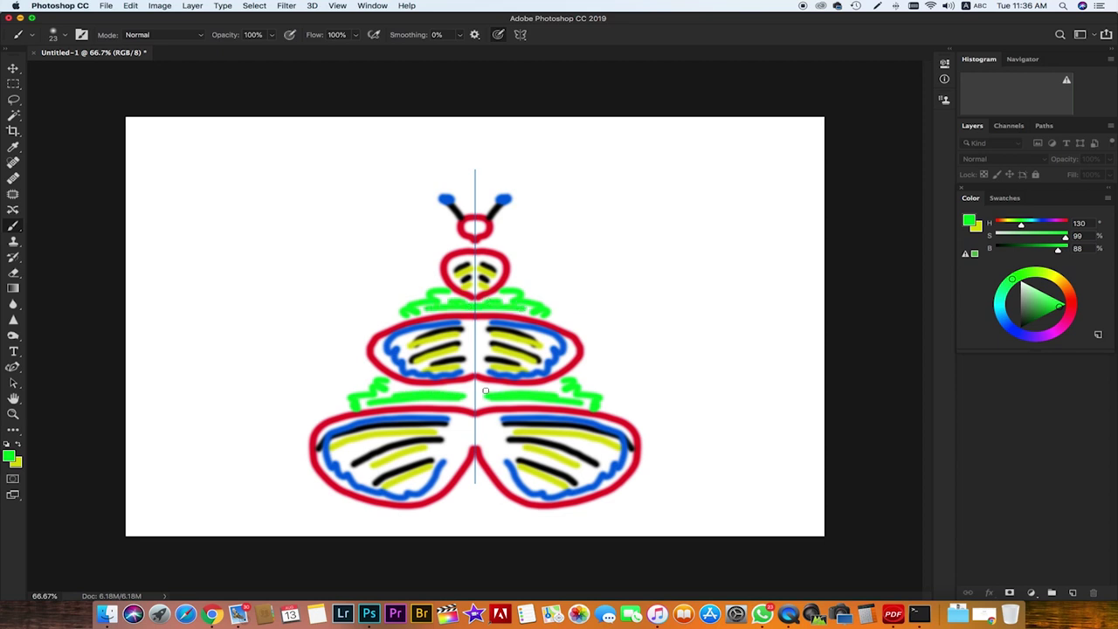
{"action": "left_click_drag", "start_coordinate": [489, 393], "coordinate": [478, 394]}
Step: Create a second blank Landscape 4 x 6 document
{"action": "left_click", "coordinate": [103, 8]}
{"action": "left_click", "coordinate": [119, 18]}
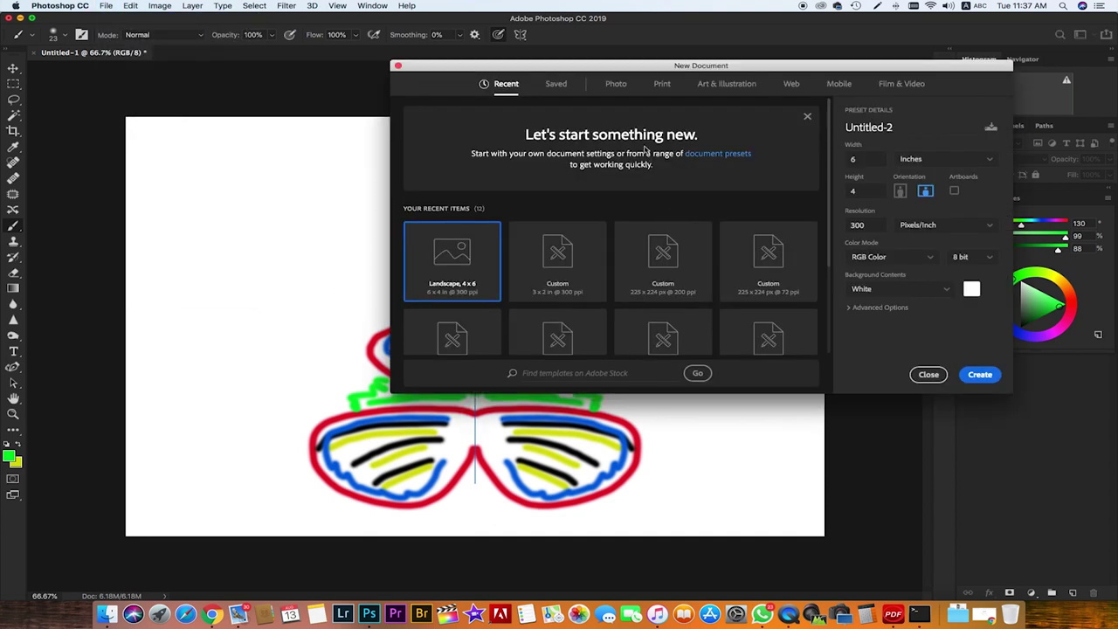
{"action": "left_click", "coordinate": [616, 84]}
{"action": "left_click", "coordinate": [656, 175]}
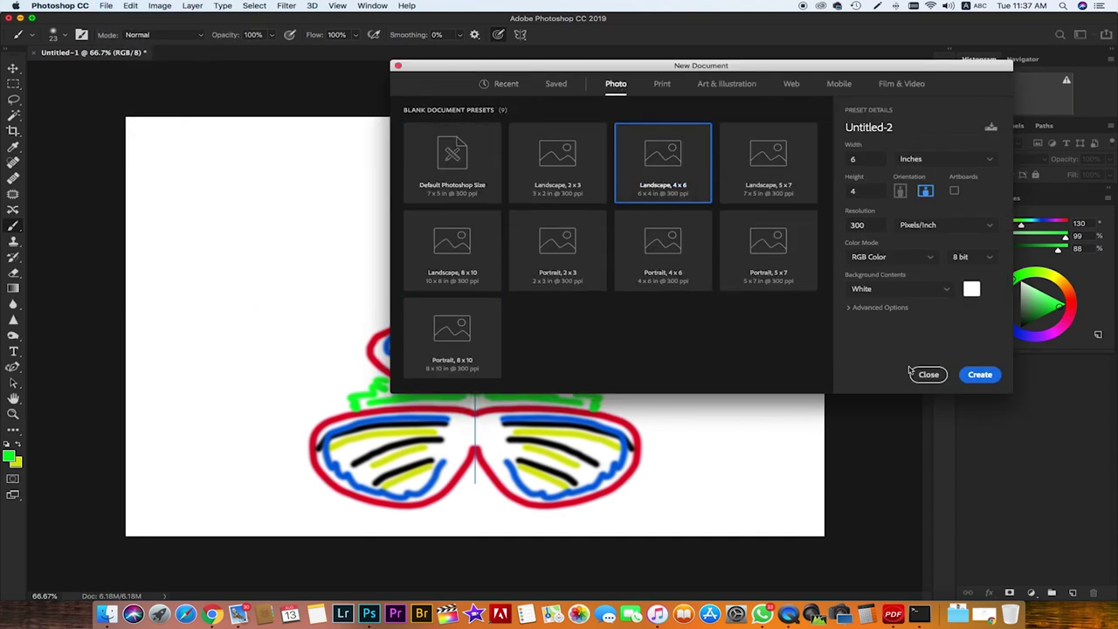
{"action": "left_click", "coordinate": [979, 374]}
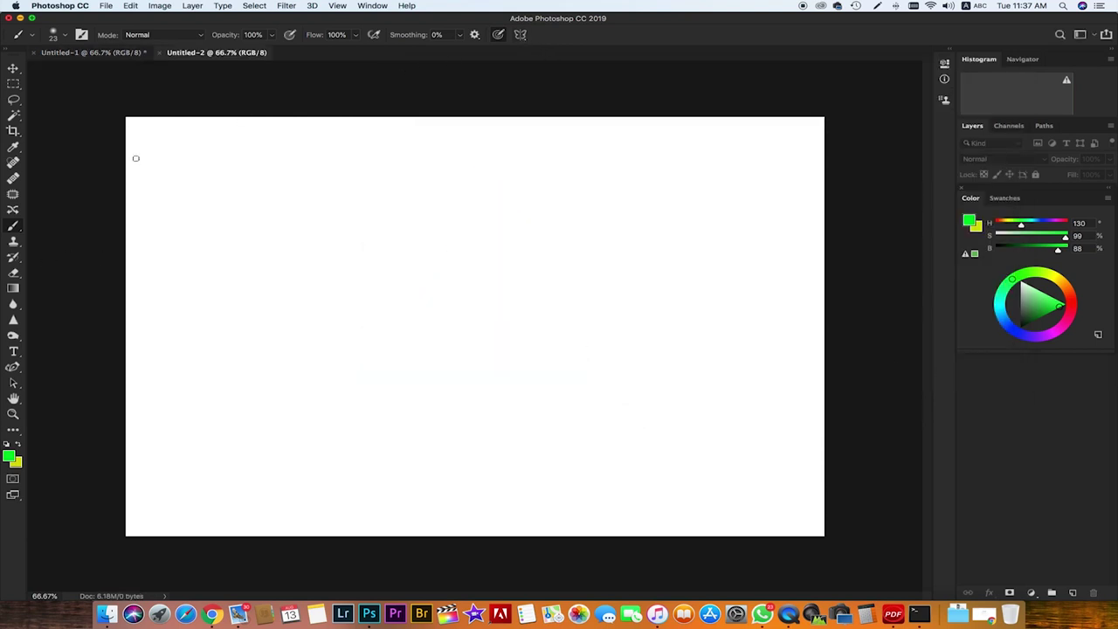
Step: Set a three-segment Mandala symmetry guide, move it lower on the canvas, and commit it
{"action": "left_click", "coordinate": [520, 35]}
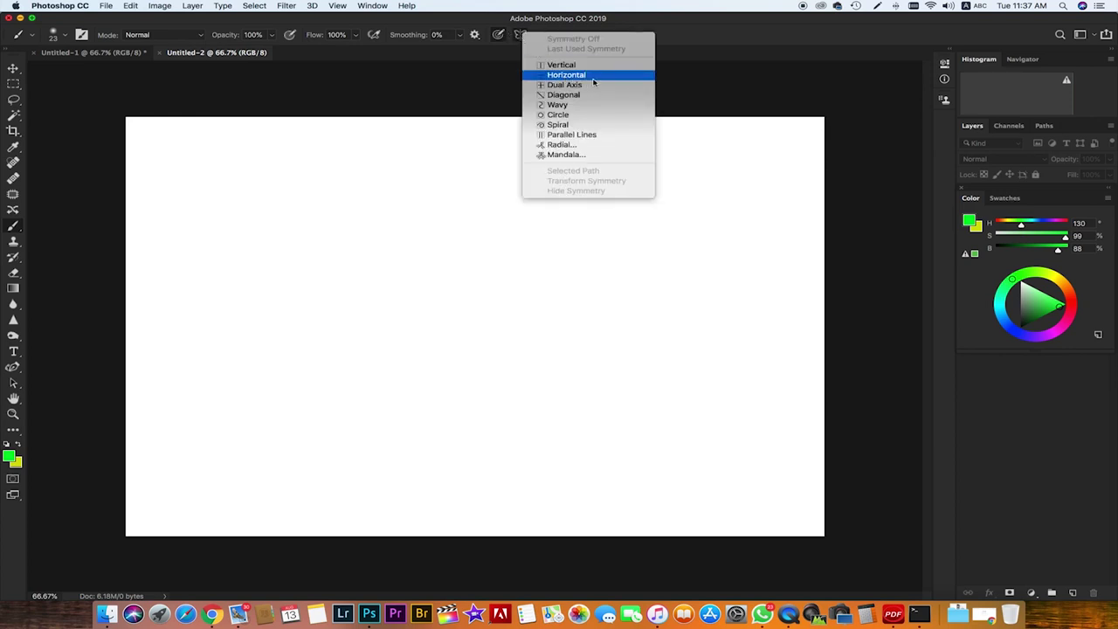
{"action": "left_click", "coordinate": [598, 155]}
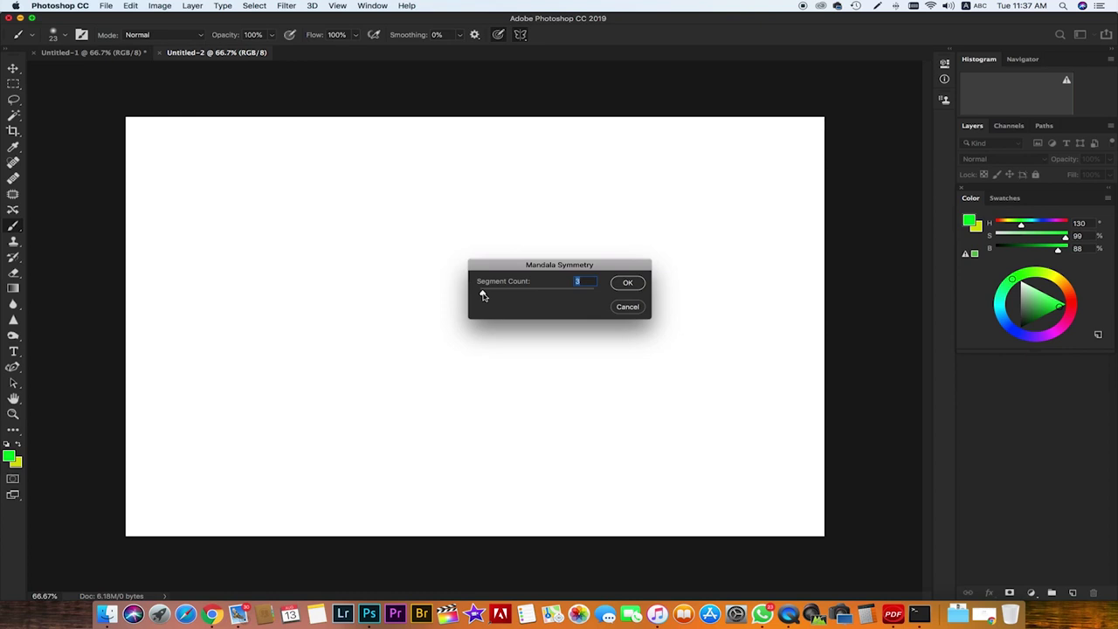
{"action": "left_click", "coordinate": [626, 283]}
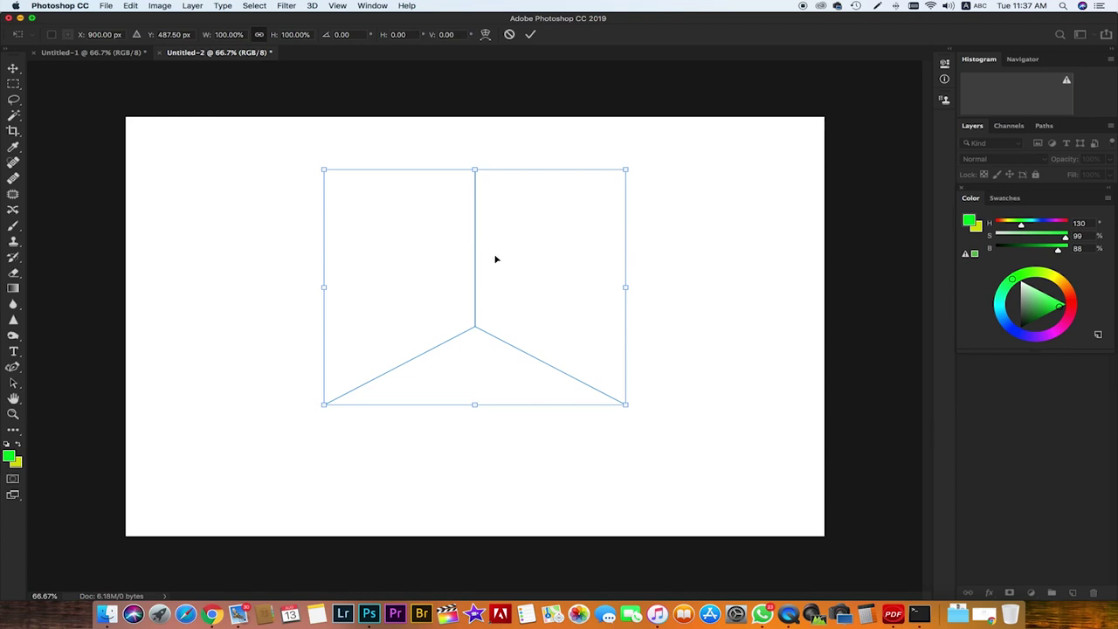
{"action": "left_click_drag", "start_coordinate": [485, 261], "coordinate": [482, 301]}
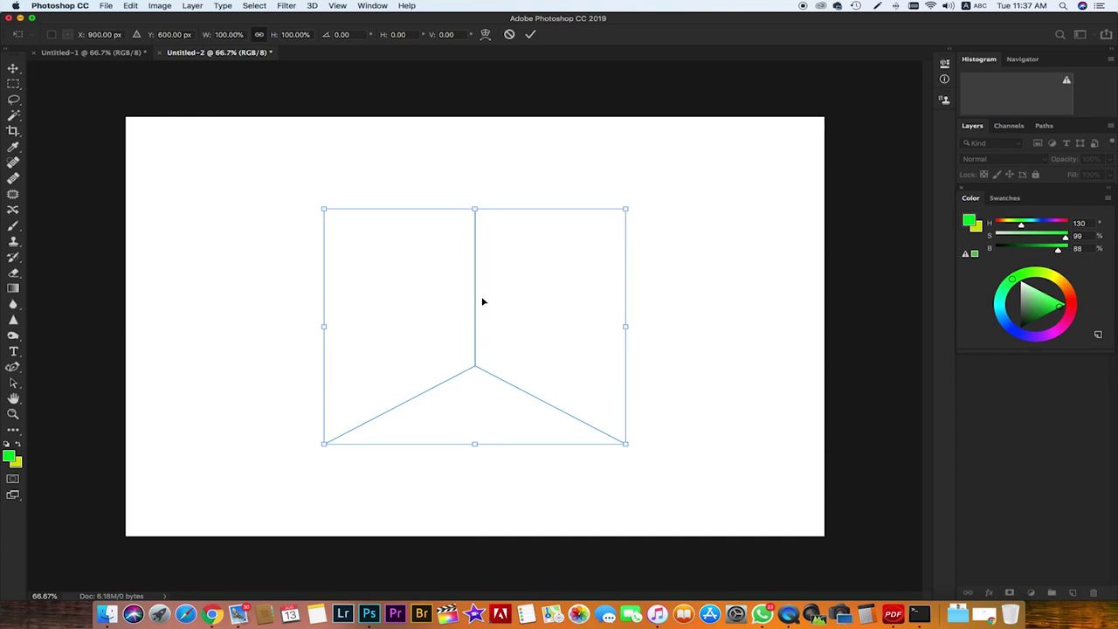
{"action": "key", "text": "Return"}
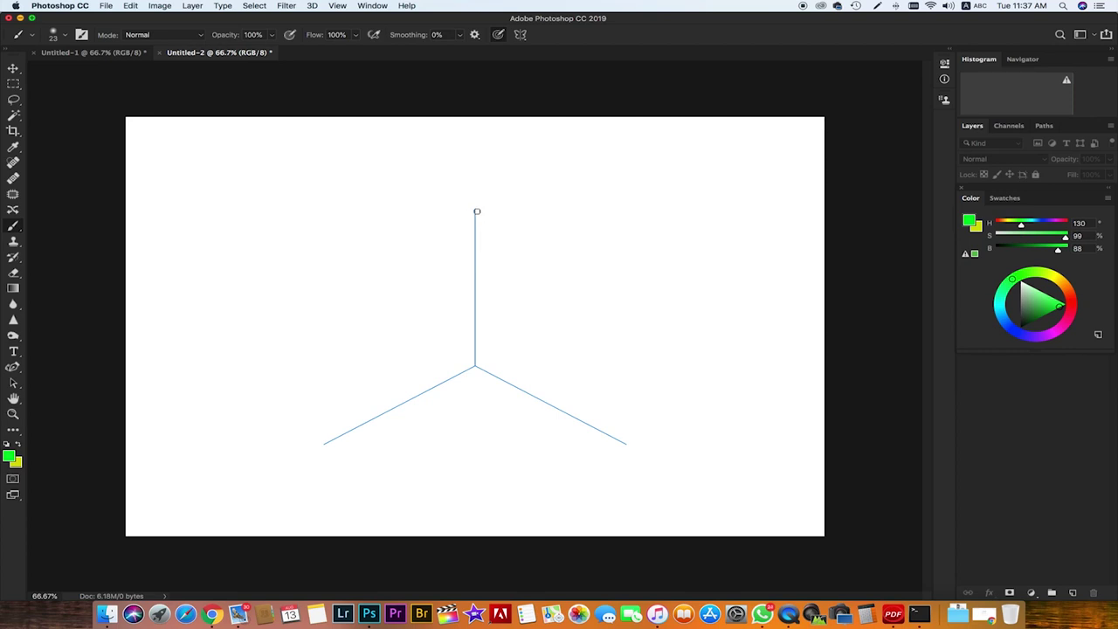
Step: Paint mirrored green rectangles, a centre hexagon with cube edges, large arcs and long crisscrossing lines
{"action": "mouse_move", "coordinate": [477, 212]}
{"action": "left_mouse_down"}
{"action": "mouse_move", "coordinate": [578, 219]}
{"action": "mouse_move", "coordinate": [578, 267]}
{"action": "mouse_move", "coordinate": [476, 265]}
{"action": "mouse_move", "coordinate": [474, 315]}
{"action": "mouse_move", "coordinate": [525, 341]}
{"action": "left_mouse_up"}
{"action": "left_click_drag", "start_coordinate": [524, 340], "coordinate": [522, 392]}
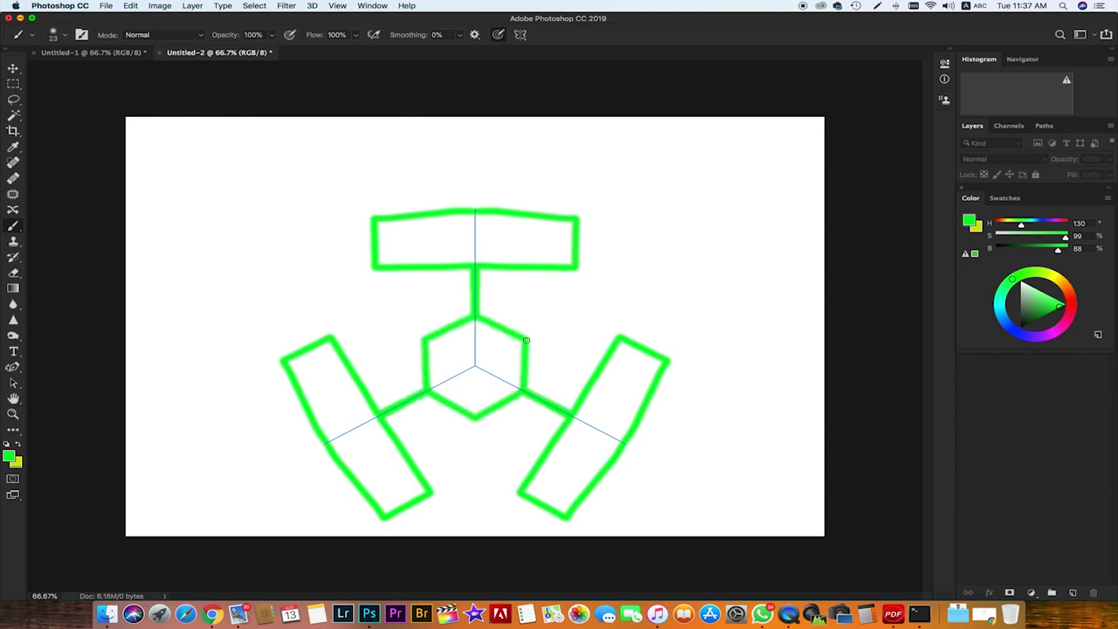
{"action": "left_click_drag", "start_coordinate": [525, 339], "coordinate": [474, 366]}
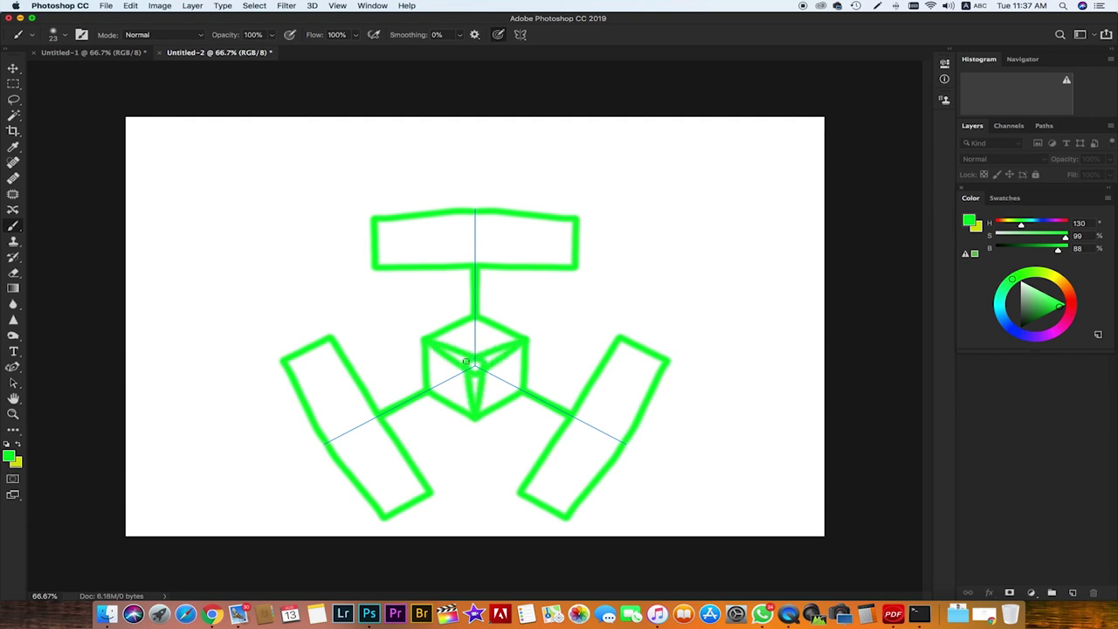
{"action": "mouse_move", "coordinate": [546, 290]}
{"action": "left_mouse_down"}
{"action": "mouse_move", "coordinate": [612, 259]}
{"action": "mouse_move", "coordinate": [591, 182]}
{"action": "mouse_move", "coordinate": [384, 170]}
{"action": "mouse_move", "coordinate": [278, 225]}
{"action": "mouse_move", "coordinate": [238, 293]}
{"action": "left_mouse_up"}
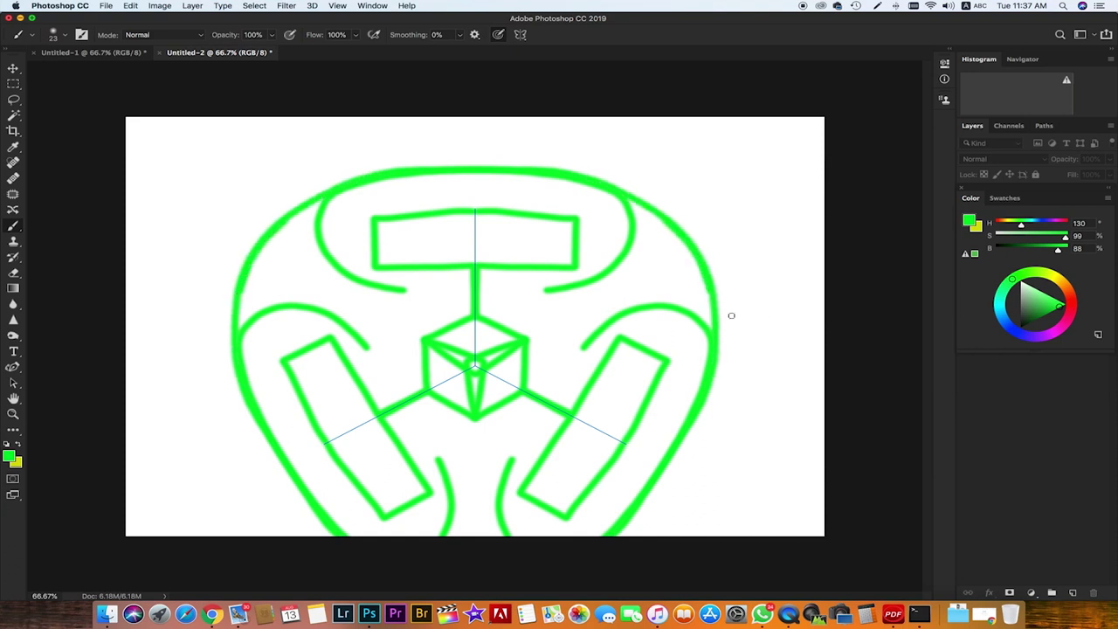
{"action": "mouse_move", "coordinate": [604, 290]}
{"action": "left_mouse_down"}
{"action": "mouse_move", "coordinate": [805, 295]}
{"action": "mouse_move", "coordinate": [799, 141]}
{"action": "mouse_move", "coordinate": [622, 141]}
{"action": "mouse_move", "coordinate": [114, 387]}
{"action": "left_mouse_up"}
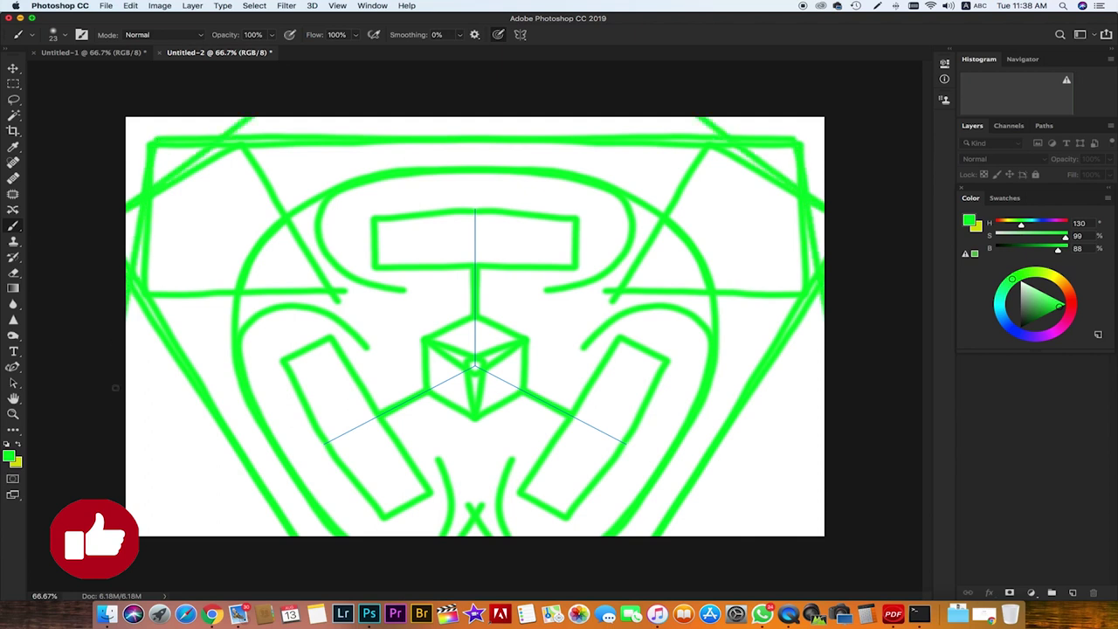
{"action": "left_click_drag", "start_coordinate": [114, 469], "coordinate": [728, 494]}
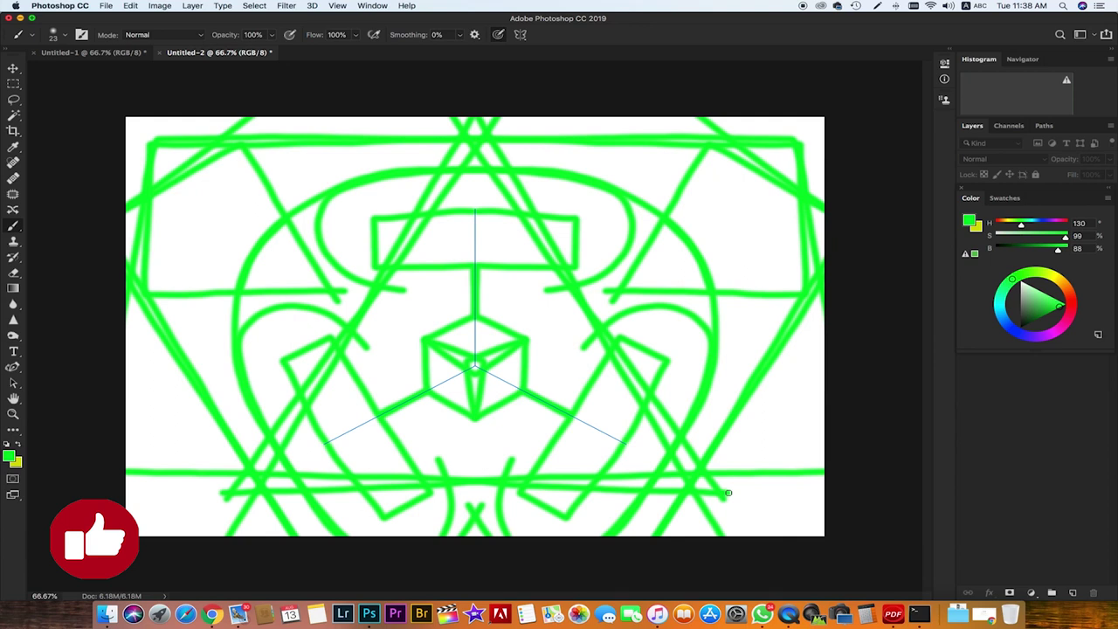
{"action": "mouse_move", "coordinate": [728, 493]}
{"action": "left_mouse_down"}
{"action": "mouse_move", "coordinate": [725, 232]}
{"action": "mouse_move", "coordinate": [254, 331]}
{"action": "mouse_move", "coordinate": [690, 148]}
{"action": "left_mouse_up"}
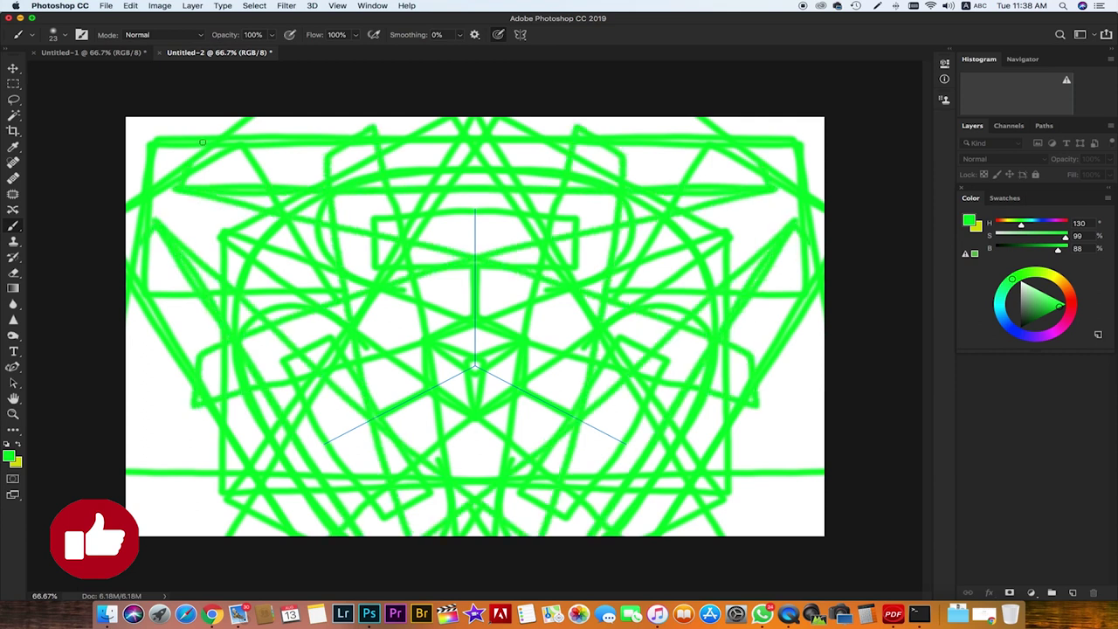
Step: Set a slightly enlarged, horizontal Wavy symmetry path and paint a blue zigzag across it
{"action": "left_click", "coordinate": [521, 35]}
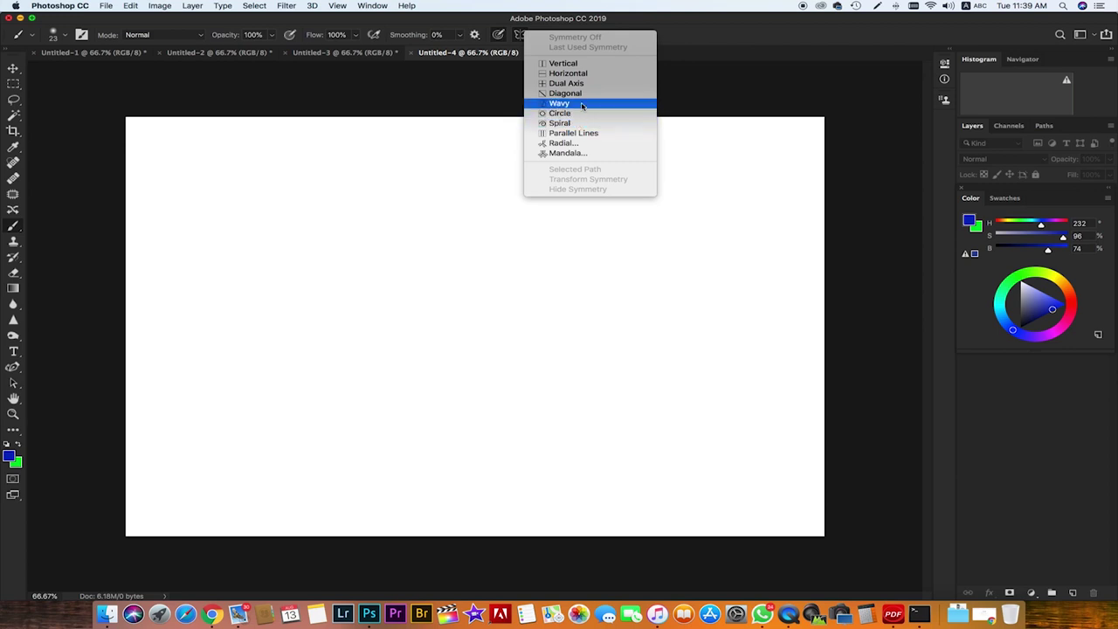
{"action": "left_click", "coordinate": [567, 103]}
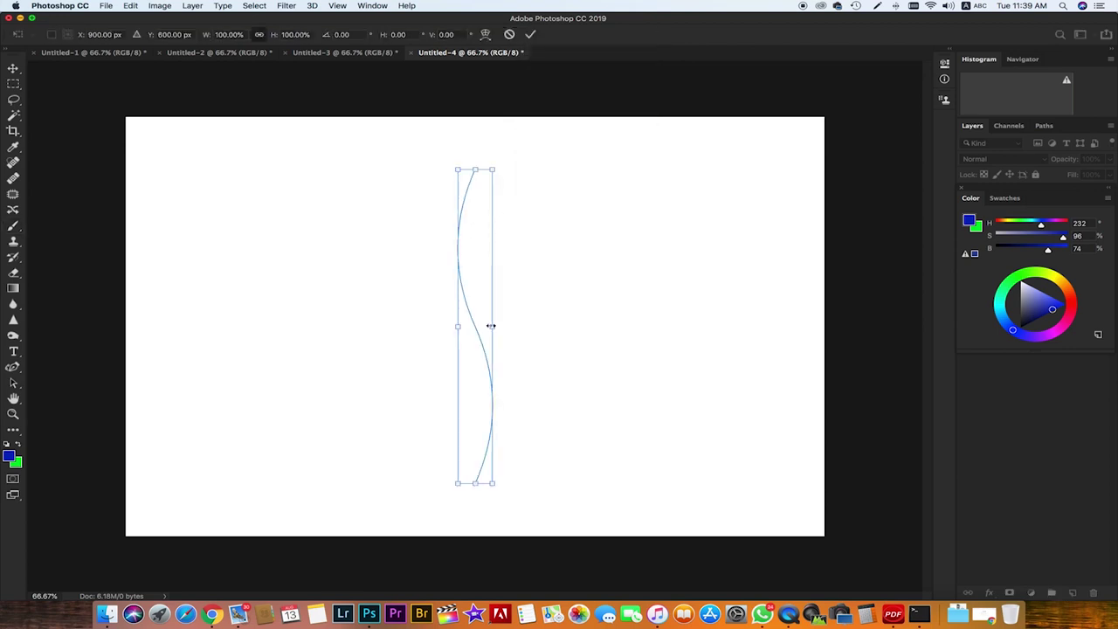
{"action": "left_click_drag", "start_coordinate": [491, 325], "coordinate": [497, 326]}
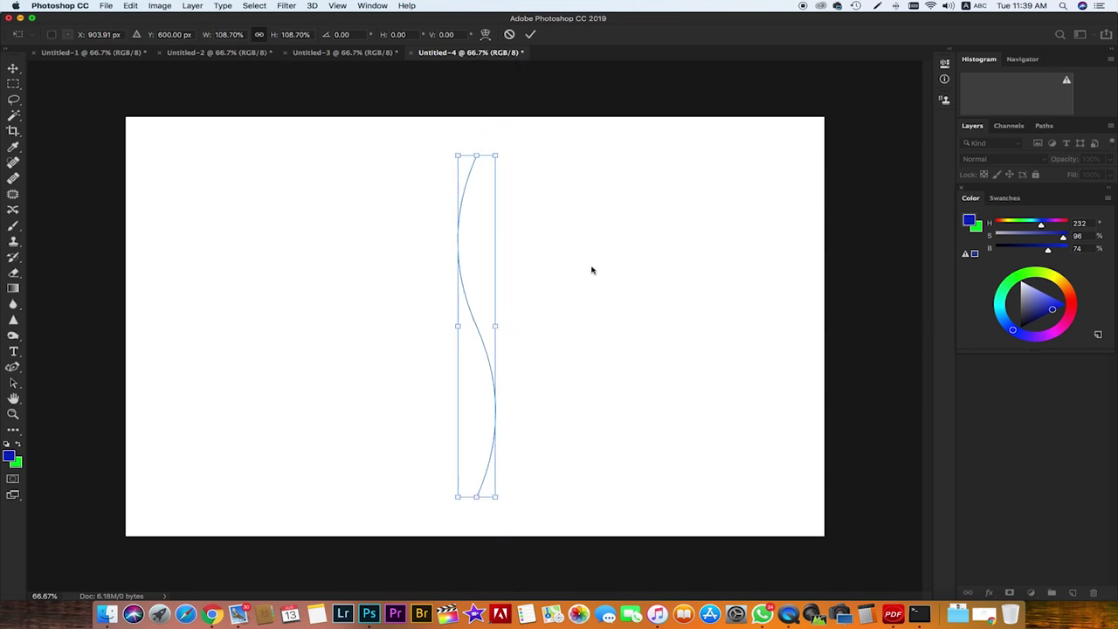
{"action": "left_click_drag", "start_coordinate": [511, 206], "coordinate": [624, 361]}
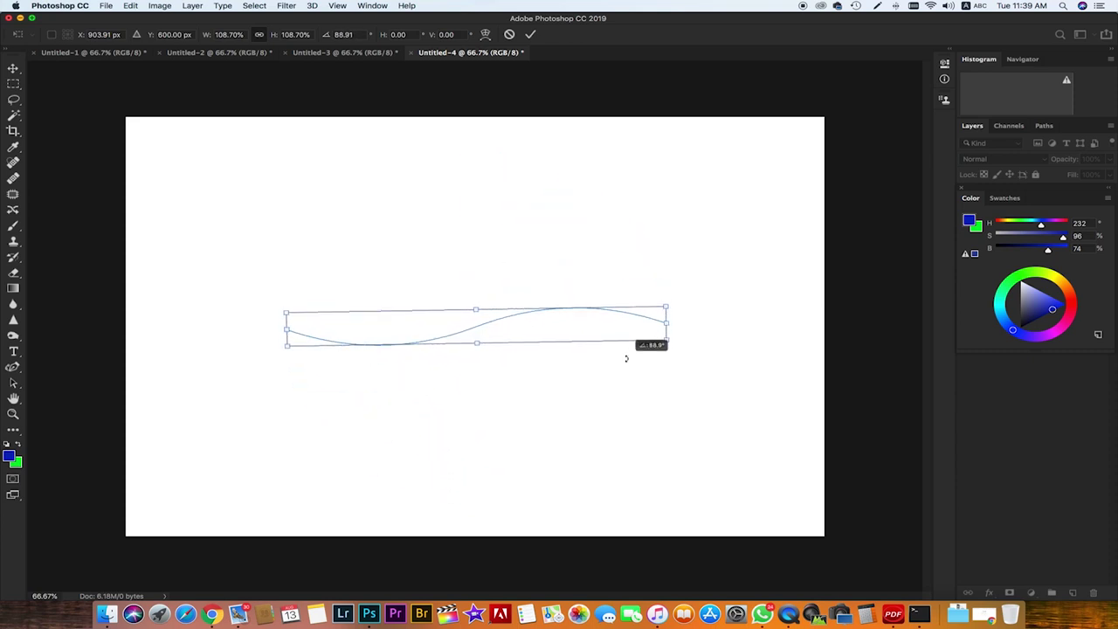
{"action": "key", "text": "Return"}
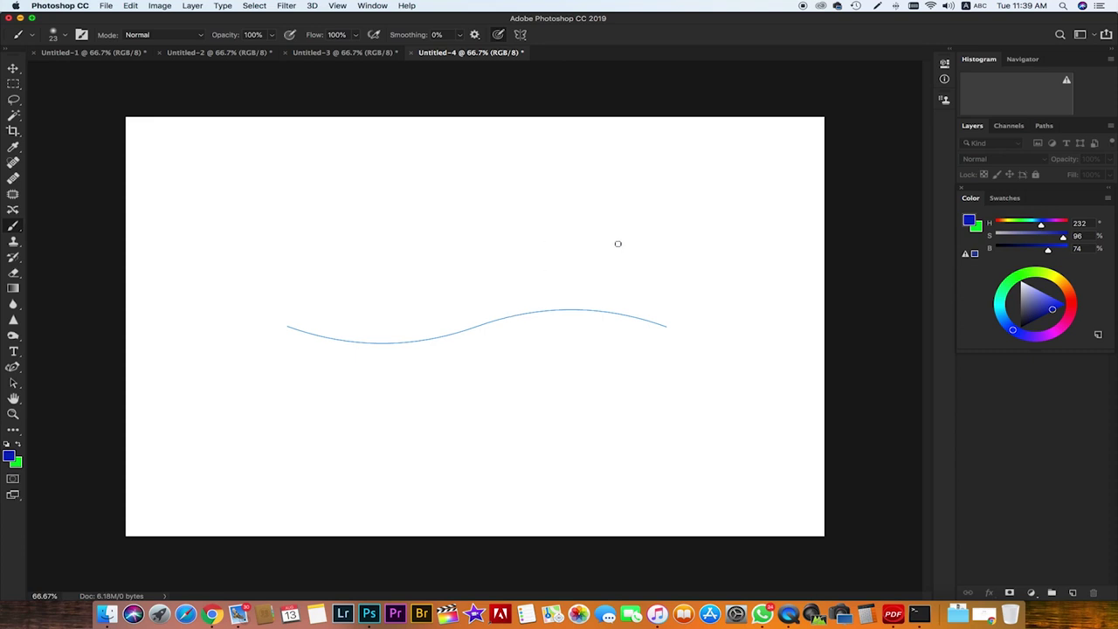
{"action": "mouse_move", "coordinate": [706, 242]}
{"action": "left_mouse_down"}
{"action": "mouse_move", "coordinate": [705, 412]}
{"action": "mouse_move", "coordinate": [665, 371]}
{"action": "mouse_move", "coordinate": [612, 250]}
{"action": "mouse_move", "coordinate": [644, 164]}
{"action": "mouse_move", "coordinate": [502, 267]}
{"action": "mouse_move", "coordinate": [457, 354]}
{"action": "mouse_move", "coordinate": [420, 323]}
{"action": "mouse_move", "coordinate": [348, 370]}
{"action": "mouse_move", "coordinate": [305, 306]}
{"action": "mouse_move", "coordinate": [249, 388]}
{"action": "mouse_move", "coordinate": [213, 288]}
{"action": "mouse_move", "coordinate": [191, 308]}
{"action": "left_mouse_up"}
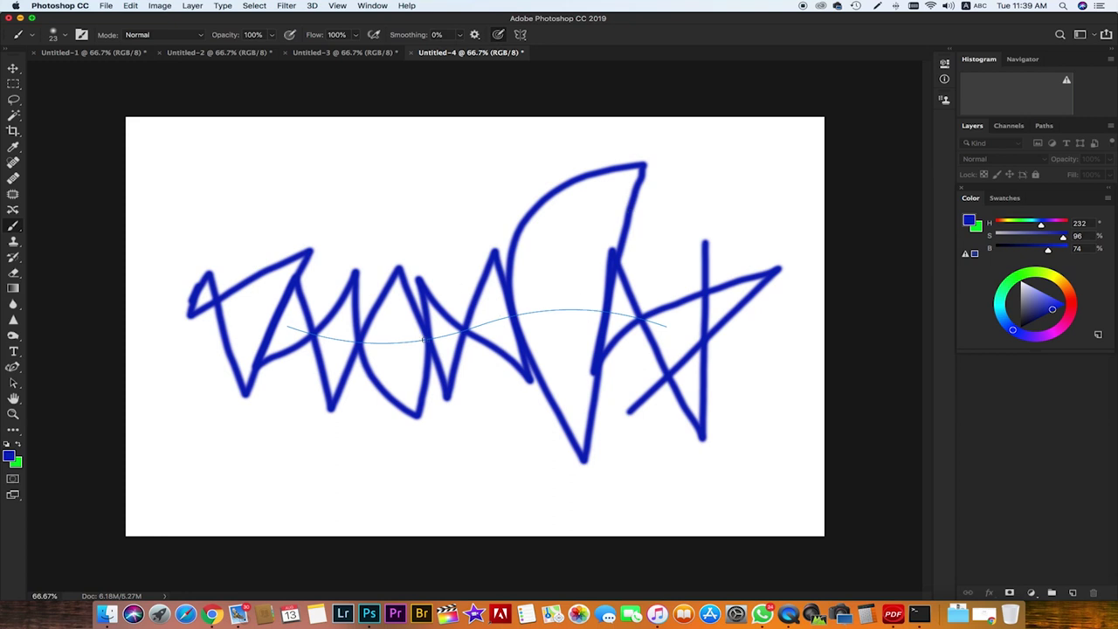
Step: Create a new blank document from the Photo tab's Landscape 4x6 preset
{"action": "left_click", "coordinate": [105, 6]}
{"action": "left_click", "coordinate": [146, 19]}
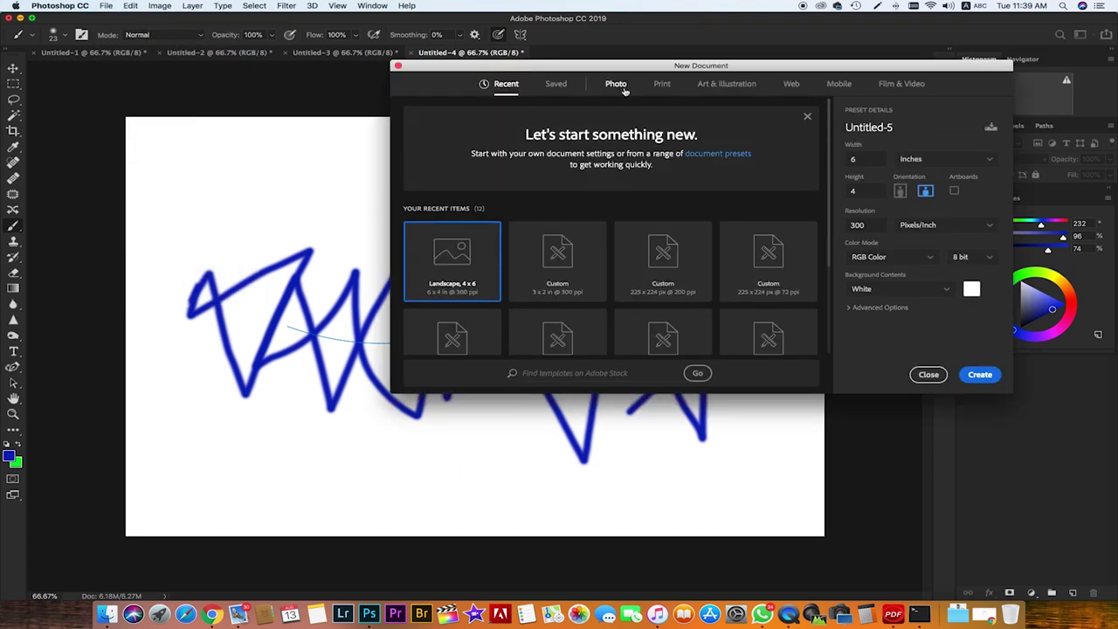
{"action": "left_click", "coordinate": [616, 84]}
{"action": "left_click", "coordinate": [676, 167]}
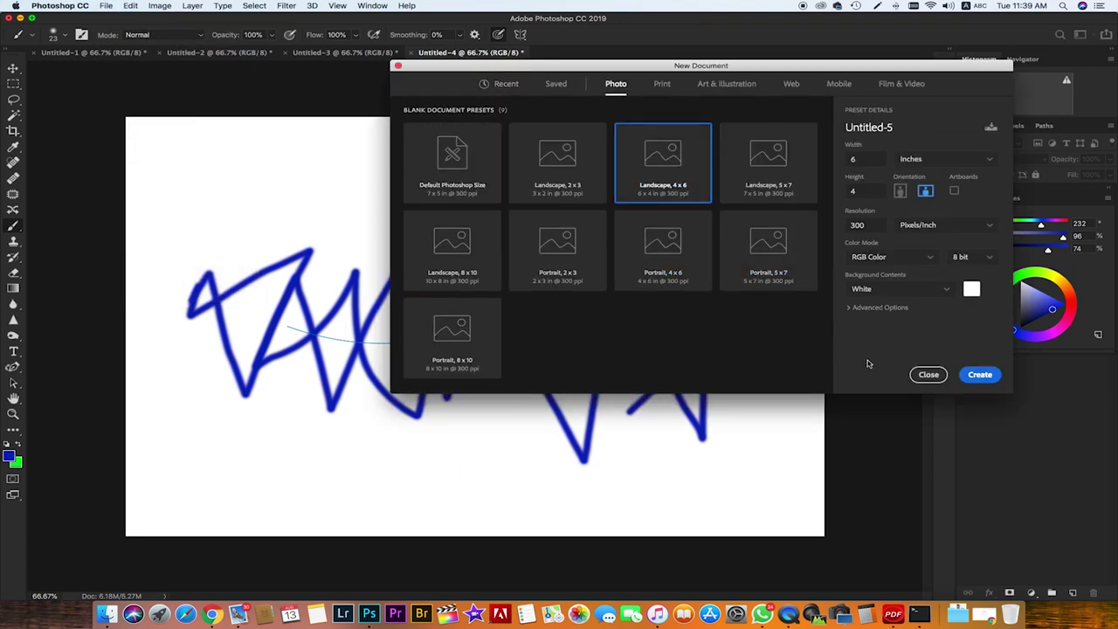
{"action": "left_click", "coordinate": [979, 373]}
Step: Apply a Dual Axis symmetry guide and make green the painting colour
{"action": "left_click", "coordinate": [519, 36]}
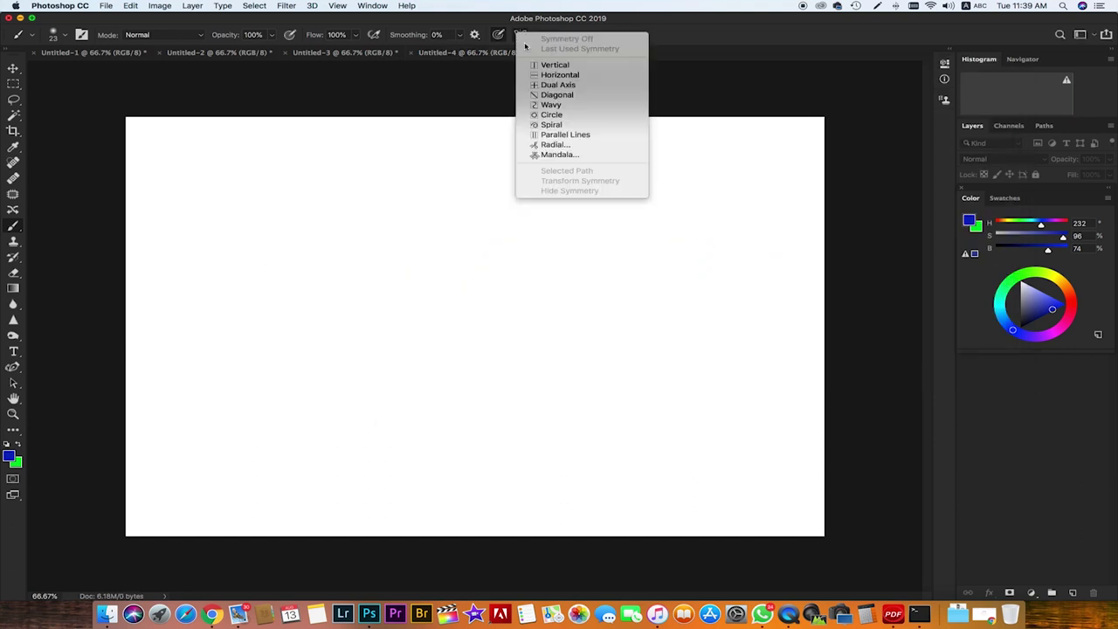
{"action": "left_click", "coordinate": [609, 88]}
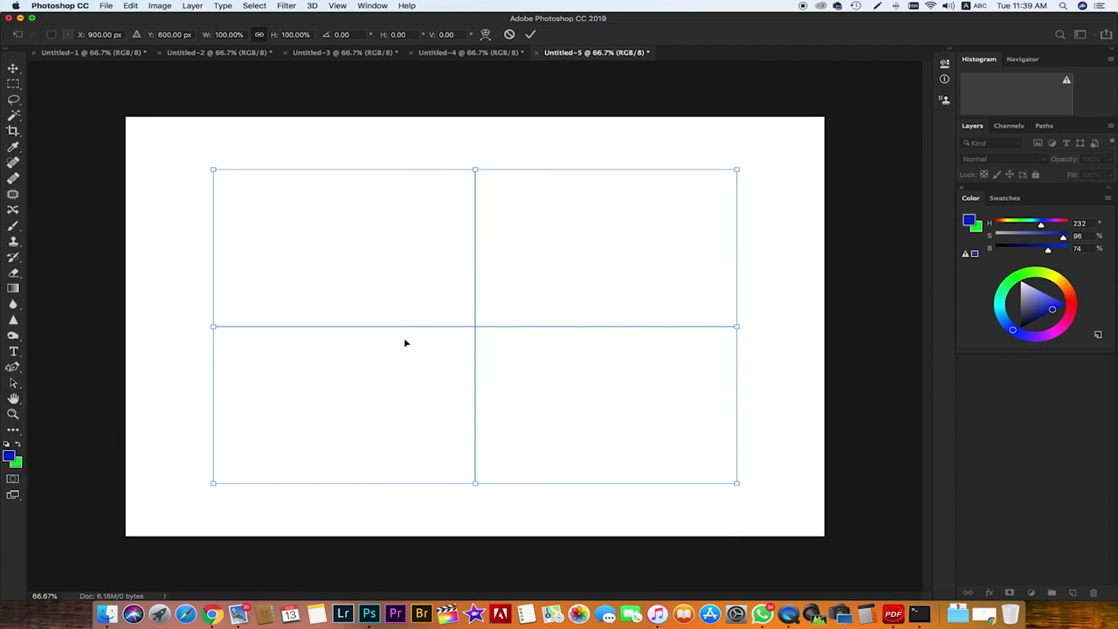
{"action": "key", "text": "Return"}
{"action": "left_click", "coordinate": [14, 448]}
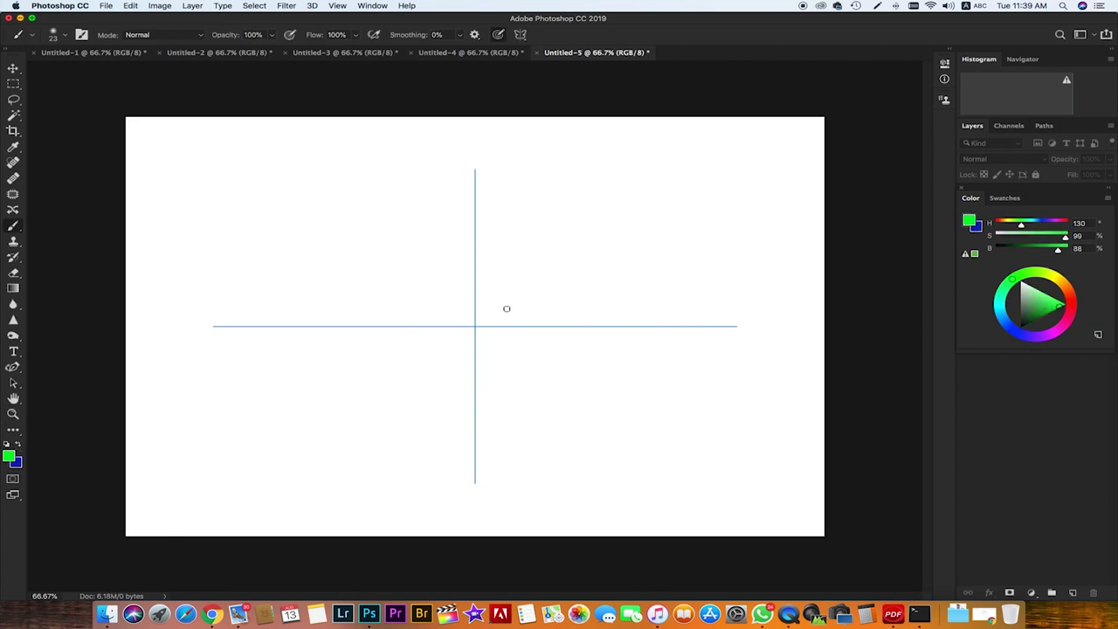
Step: Paint nested green rounded loops around the centre, including one large outer loop
{"action": "mouse_move", "coordinate": [491, 320]}
{"action": "left_mouse_down"}
{"action": "mouse_move", "coordinate": [525, 371]}
{"action": "mouse_move", "coordinate": [409, 332]}
{"action": "mouse_move", "coordinate": [412, 264]}
{"action": "mouse_move", "coordinate": [370, 364]}
{"action": "mouse_move", "coordinate": [498, 446]}
{"action": "mouse_move", "coordinate": [609, 401]}
{"action": "mouse_move", "coordinate": [621, 288]}
{"action": "mouse_move", "coordinate": [576, 214]}
{"action": "mouse_move", "coordinate": [388, 171]}
{"action": "mouse_move", "coordinate": [285, 241]}
{"action": "left_mouse_up"}
{"action": "mouse_move", "coordinate": [290, 389]}
{"action": "left_mouse_down"}
{"action": "mouse_move", "coordinate": [374, 492]}
{"action": "mouse_move", "coordinate": [512, 531]}
{"action": "mouse_move", "coordinate": [653, 492]}
{"action": "mouse_move", "coordinate": [716, 364]}
{"action": "mouse_move", "coordinate": [718, 315]}
{"action": "left_mouse_up"}
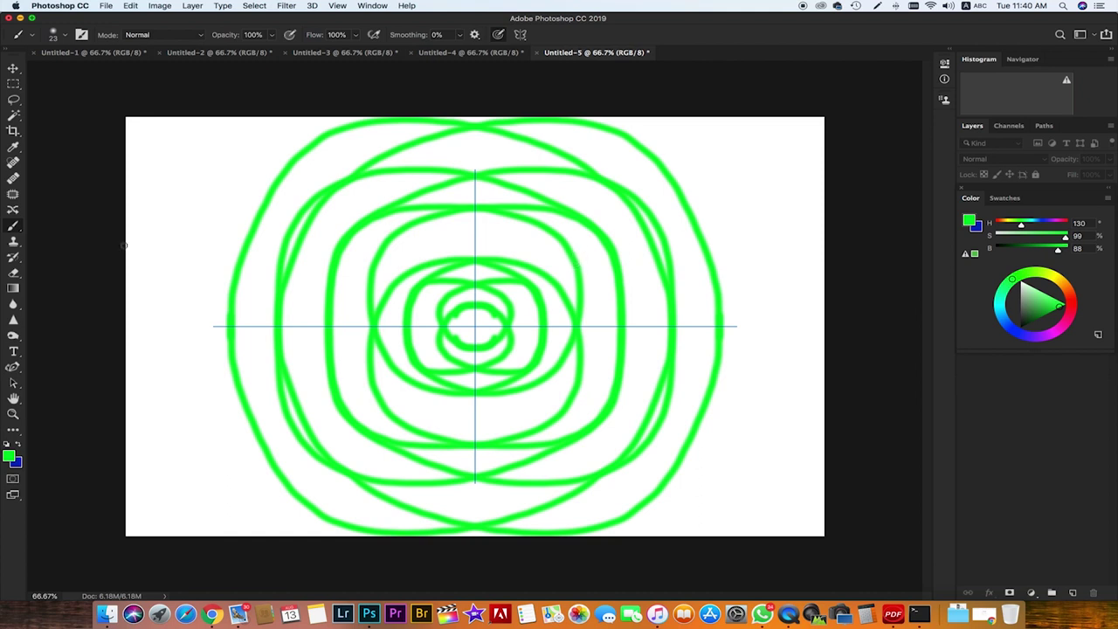
Step: Set the foreground painting colour to a saturated orange in the Color Picker
{"action": "left_click", "coordinate": [18, 445]}
{"action": "left_click", "coordinate": [8, 455]}
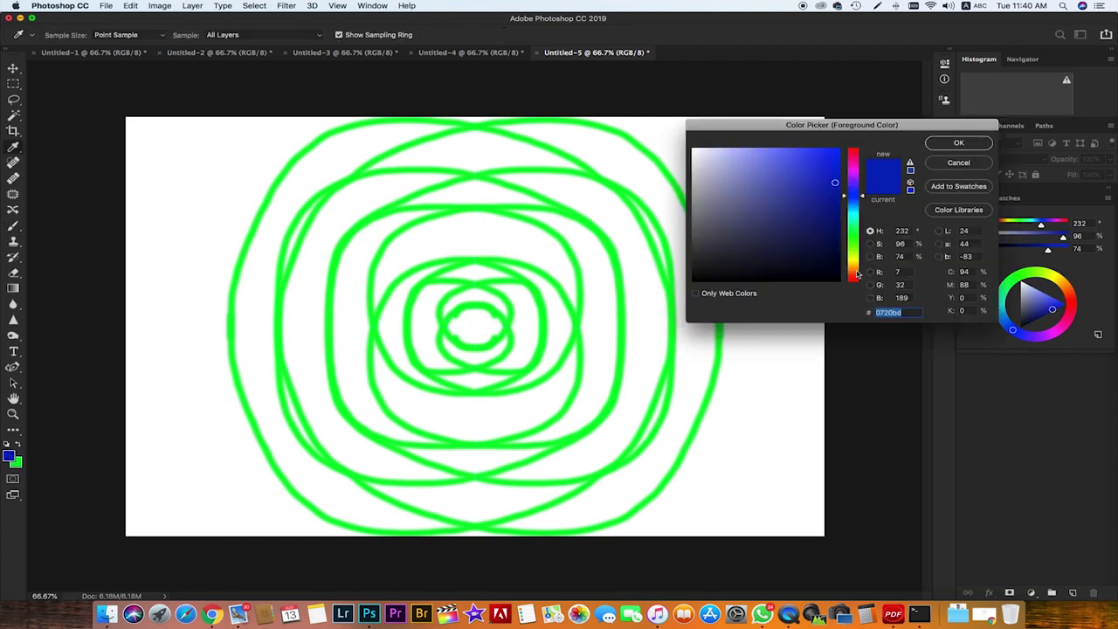
{"action": "left_click", "coordinate": [854, 272]}
{"action": "left_click", "coordinate": [836, 164]}
{"action": "left_click", "coordinate": [958, 144]}
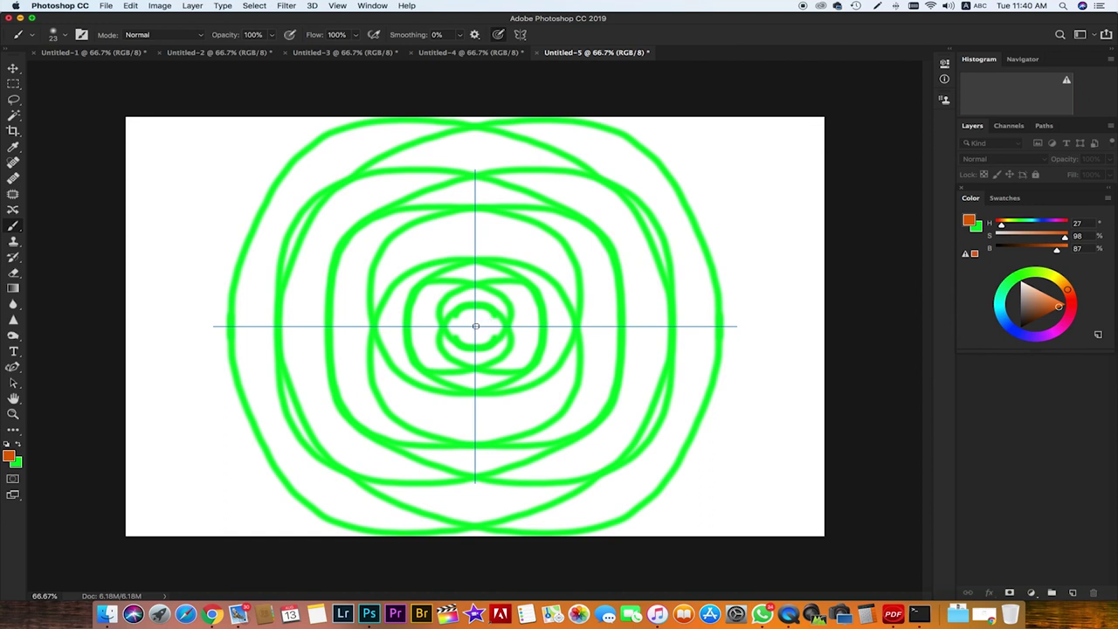
Step: Paint orange lobes along both axes and small loops in all four quadrants
{"action": "mouse_move", "coordinate": [475, 326]}
{"action": "left_mouse_down"}
{"action": "mouse_move", "coordinate": [652, 336]}
{"action": "mouse_move", "coordinate": [800, 323]}
{"action": "left_mouse_up"}
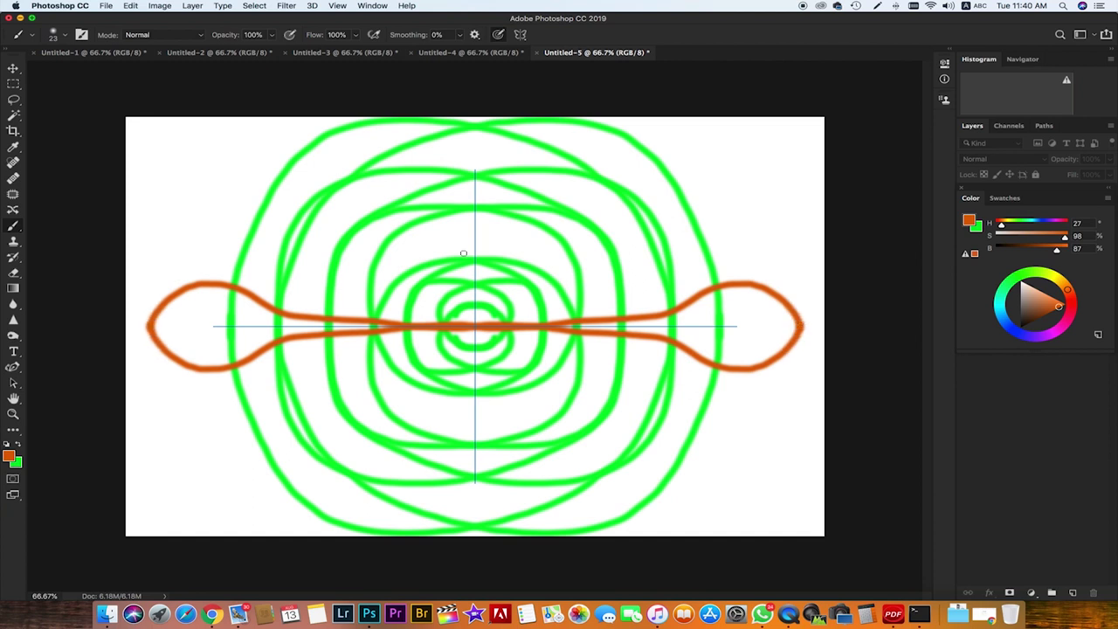
{"action": "mouse_move", "coordinate": [475, 326]}
{"action": "left_mouse_down"}
{"action": "mouse_move", "coordinate": [475, 231]}
{"action": "mouse_move", "coordinate": [494, 215]}
{"action": "mouse_move", "coordinate": [505, 171]}
{"action": "mouse_move", "coordinate": [490, 141]}
{"action": "mouse_move", "coordinate": [464, 135]}
{"action": "mouse_move", "coordinate": [474, 131]}
{"action": "left_mouse_up"}
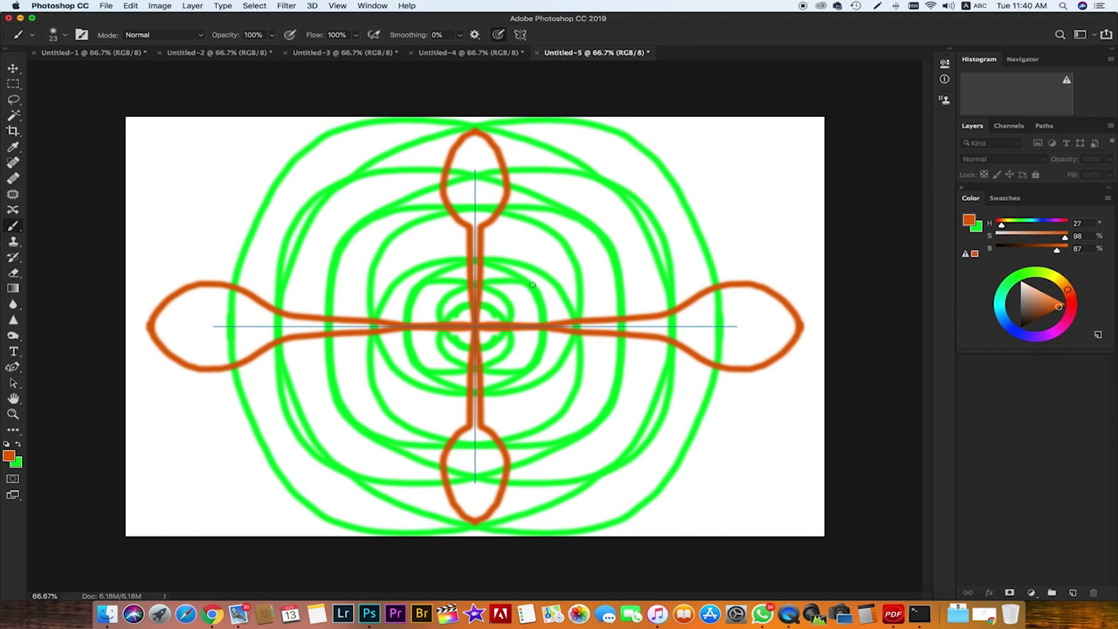
{"action": "mouse_move", "coordinate": [530, 285]}
{"action": "left_mouse_down"}
{"action": "mouse_move", "coordinate": [590, 289]}
{"action": "mouse_move", "coordinate": [525, 293]}
{"action": "left_mouse_up"}
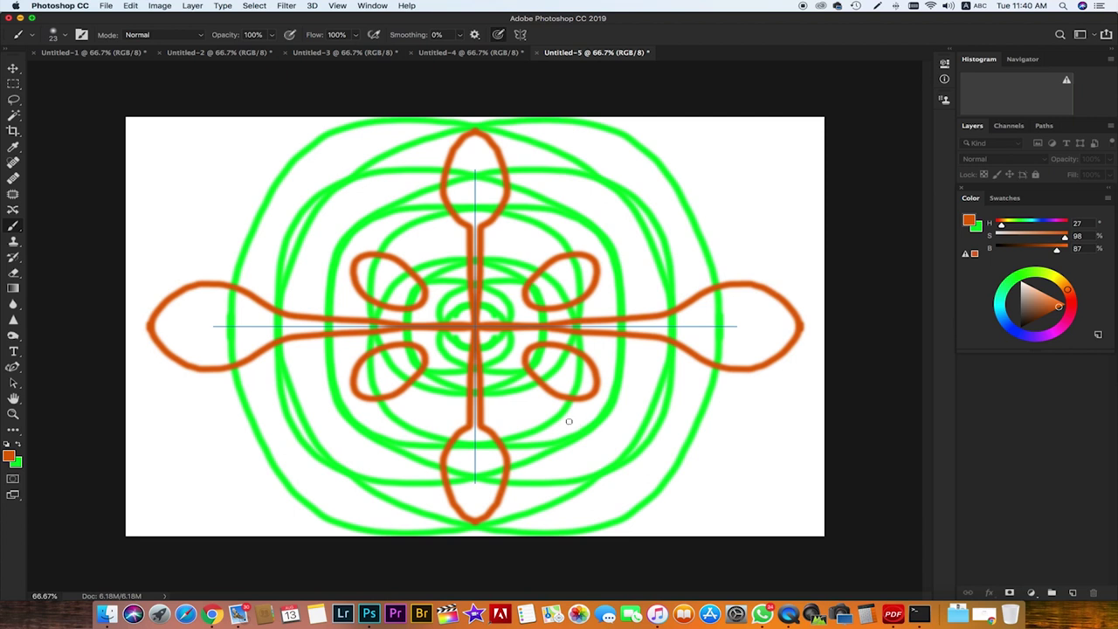
{"action": "mouse_move", "coordinate": [568, 421]}
{"action": "left_mouse_down"}
{"action": "mouse_move", "coordinate": [597, 448]}
{"action": "mouse_move", "coordinate": [539, 471]}
{"action": "mouse_move", "coordinate": [590, 425]}
{"action": "left_mouse_up"}
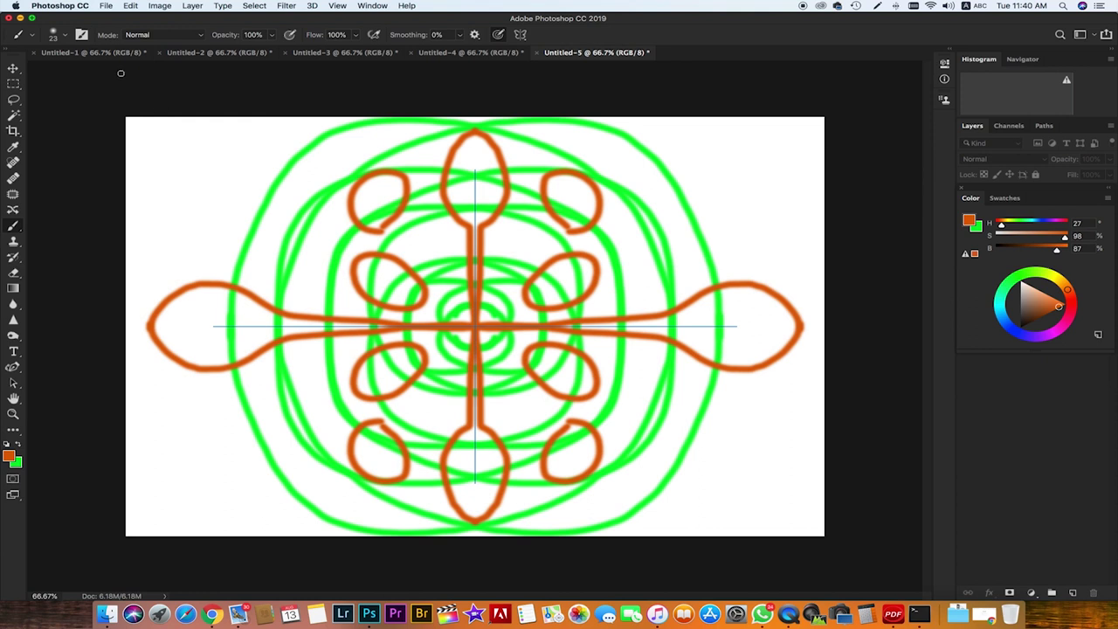
Step: Cycle through tabs Untitled-1 to Untitled-5, ending back on the Untitled-1 butterfly
{"action": "left_click", "coordinate": [91, 53]}
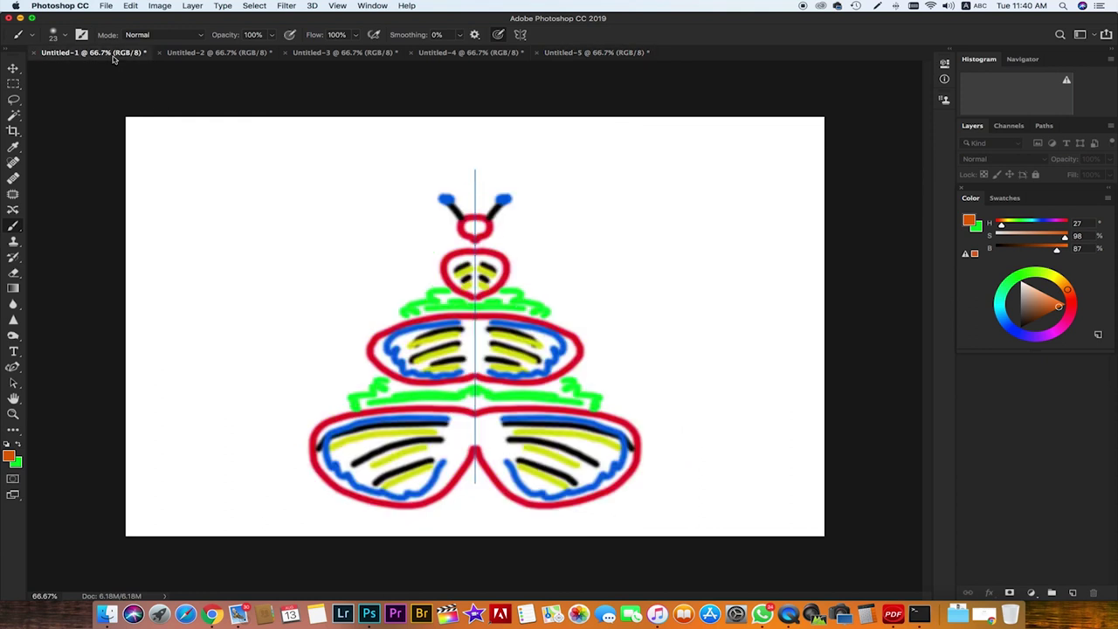
{"action": "left_click", "coordinate": [187, 54]}
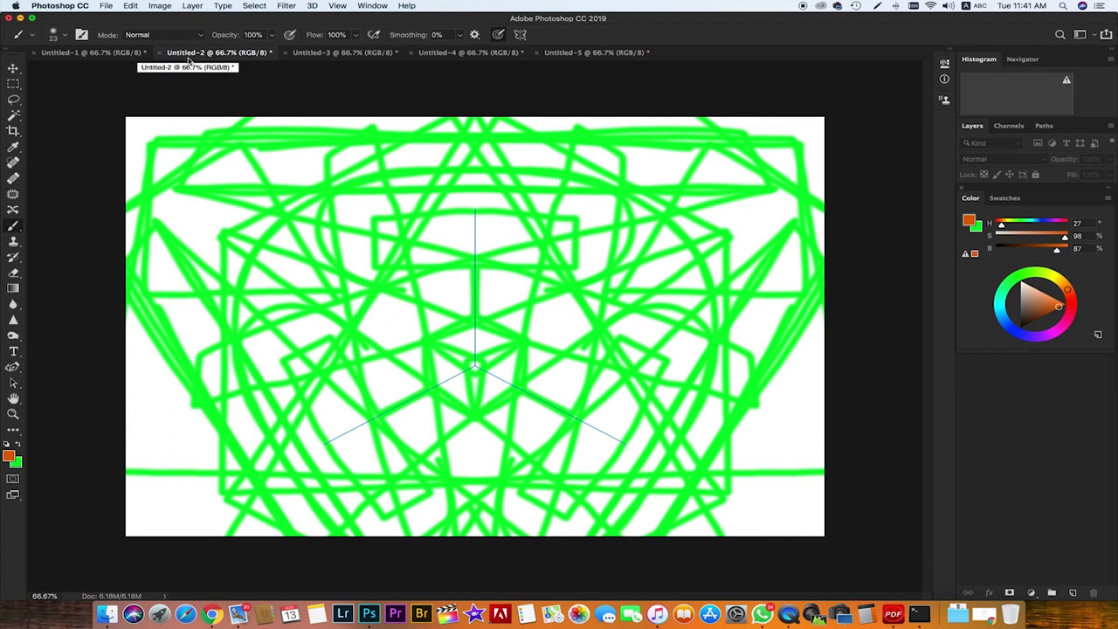
{"action": "left_click", "coordinate": [312, 54]}
{"action": "left_click", "coordinate": [493, 55]}
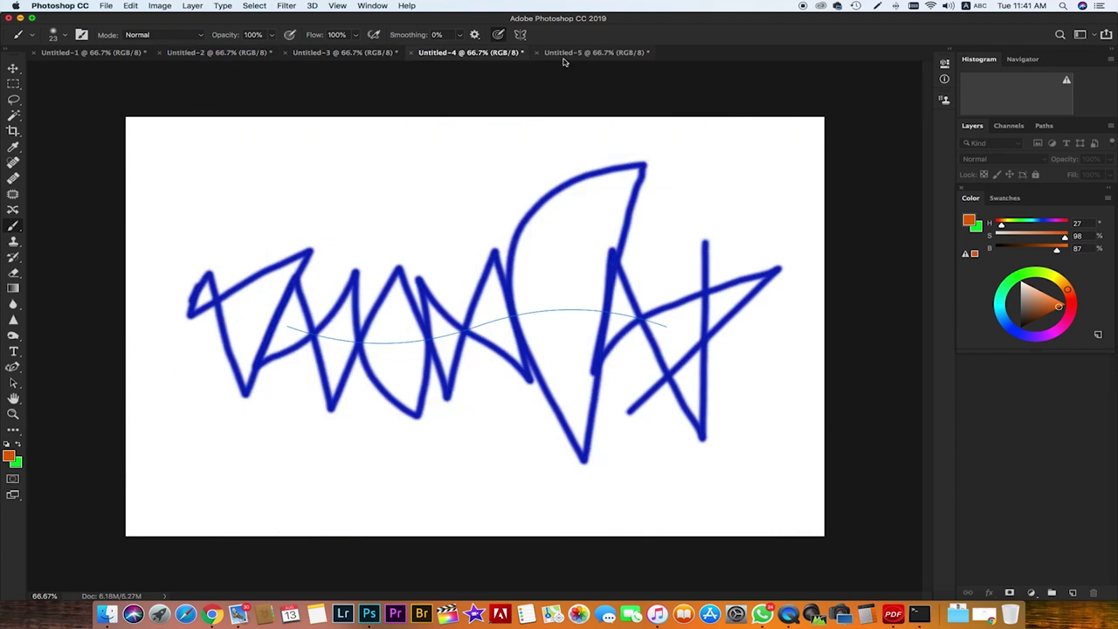
{"action": "left_click", "coordinate": [583, 56]}
{"action": "left_click", "coordinate": [131, 56]}
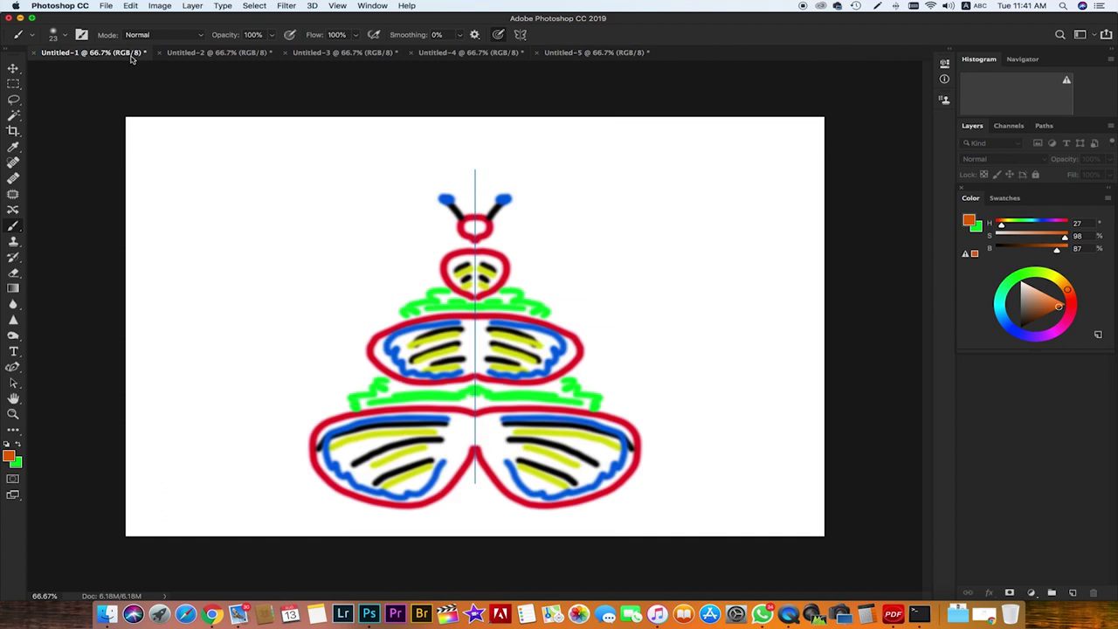